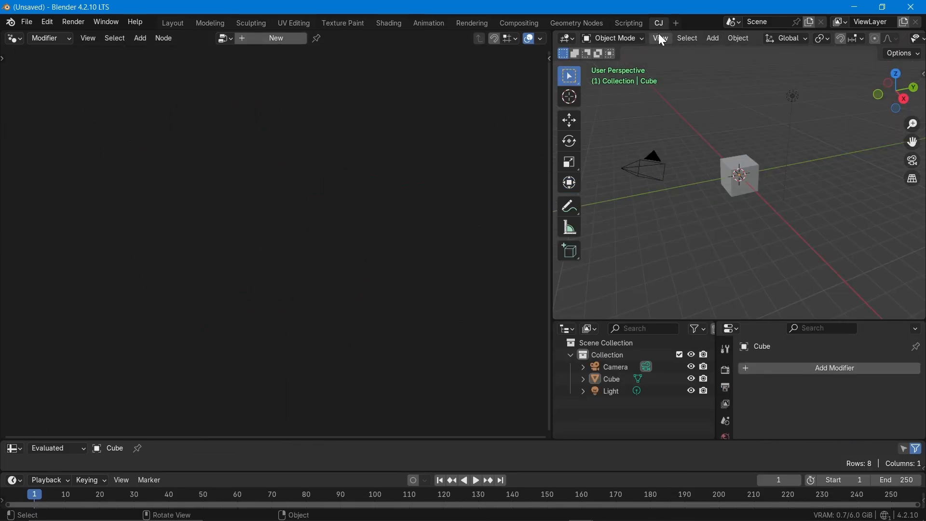
Create a new geometry node group on the cube and add a Transform Geometry node below the existing link.
click(277, 42)
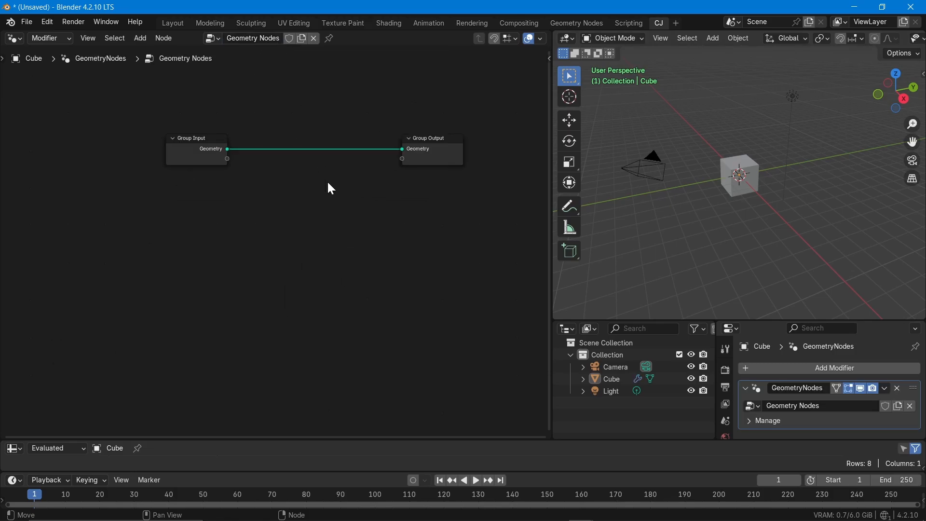
scroll(328, 183, up, 1)
middle_drag(381, 193, 318, 189)
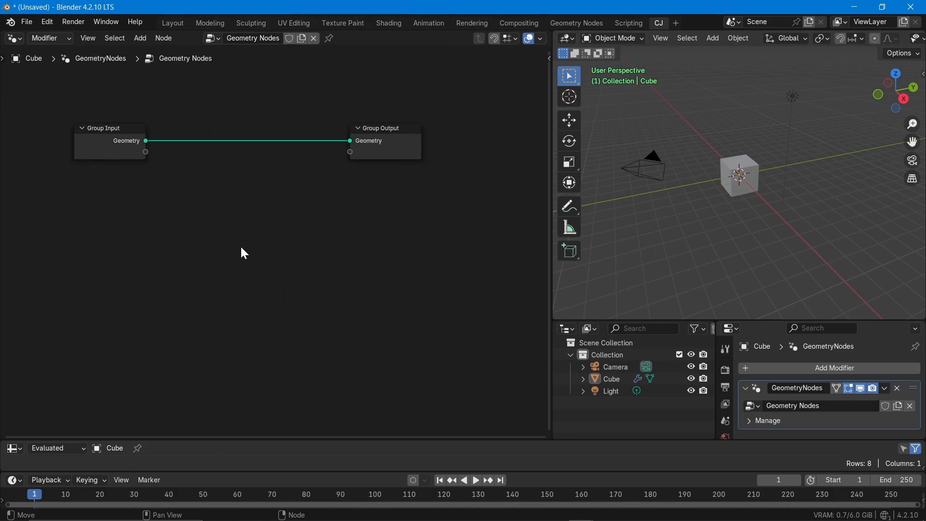
key(shift+a)
mouse_move(242, 309)
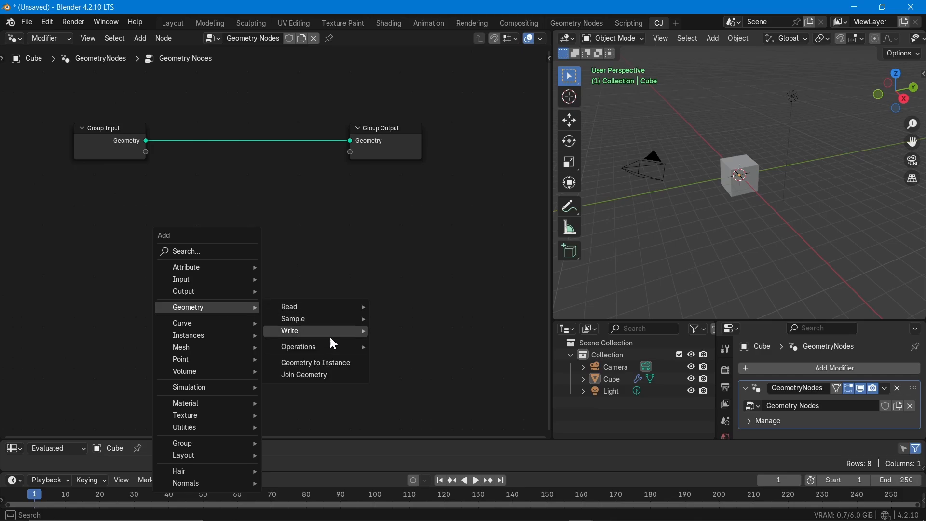
mouse_move(331, 347)
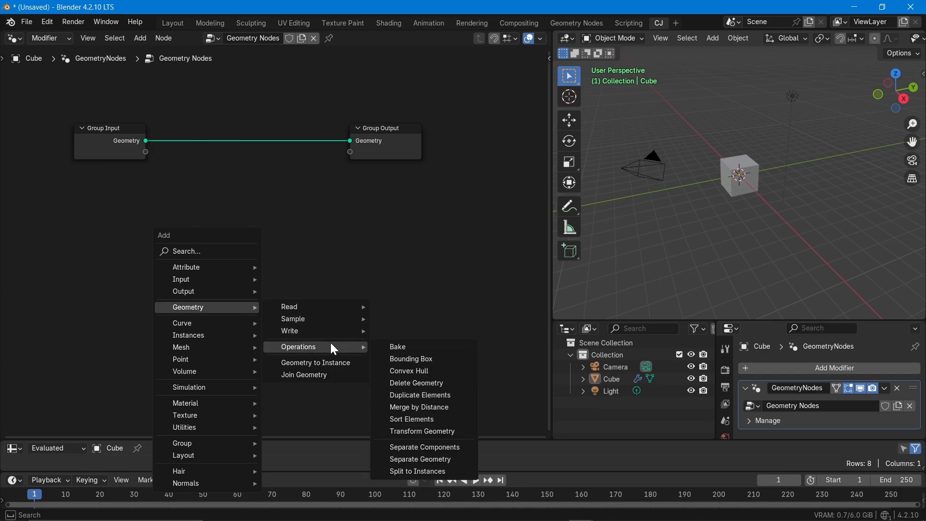
click(451, 431)
click(216, 170)
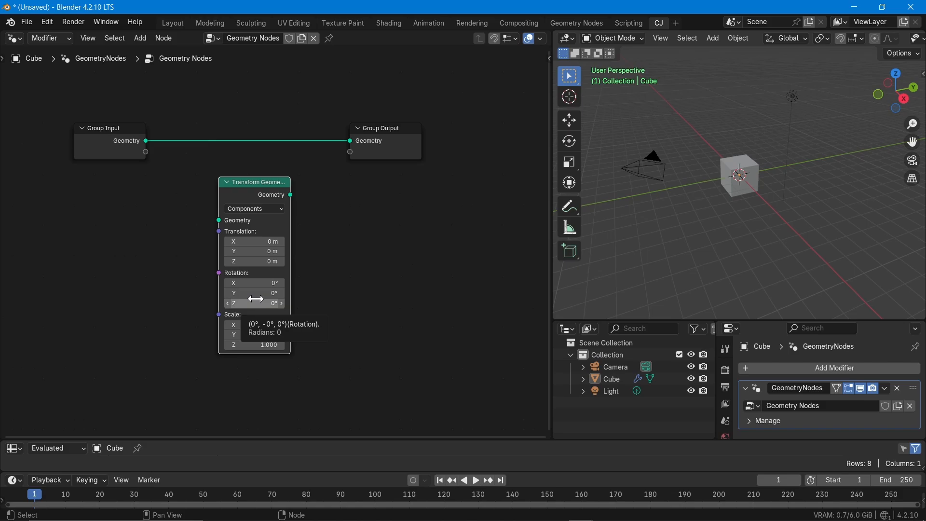
Select the cube and freely move, rotate and scale it with the Transform tool's gizmo.
click(746, 192)
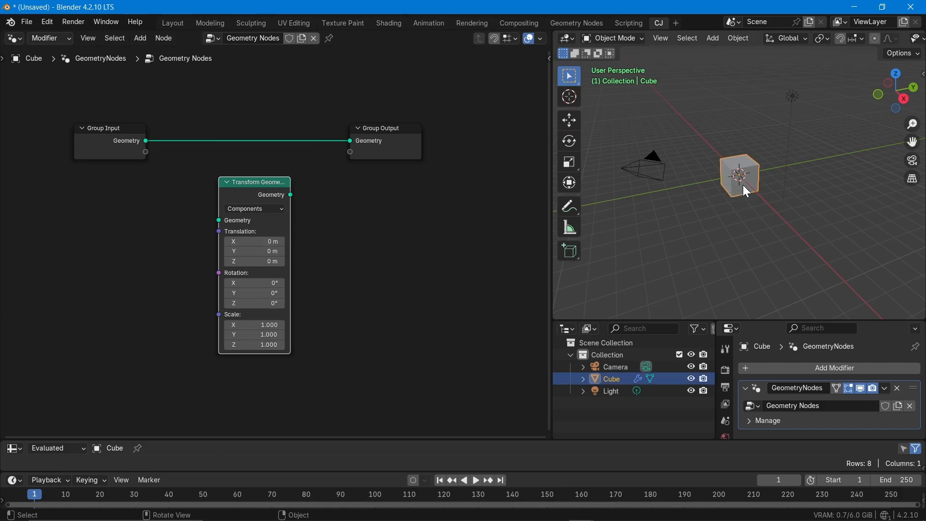
click(570, 185)
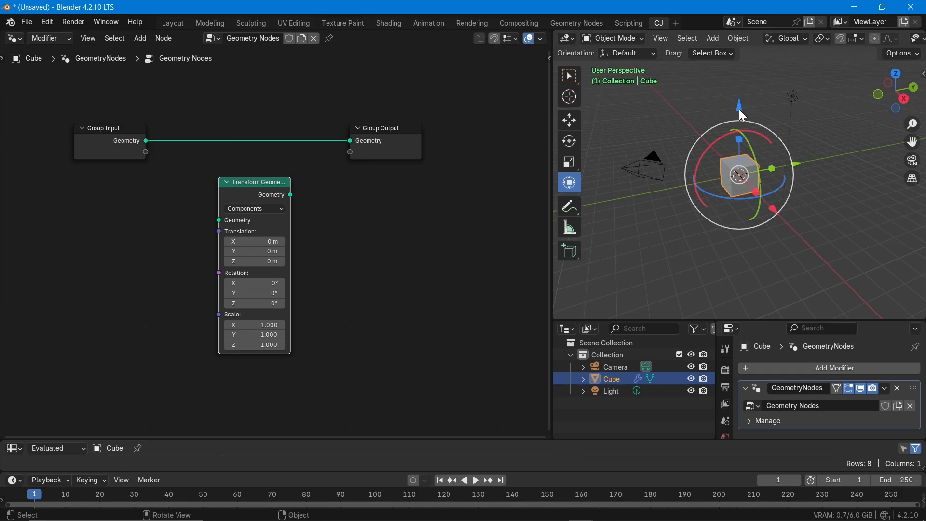
drag(773, 209, 788, 223)
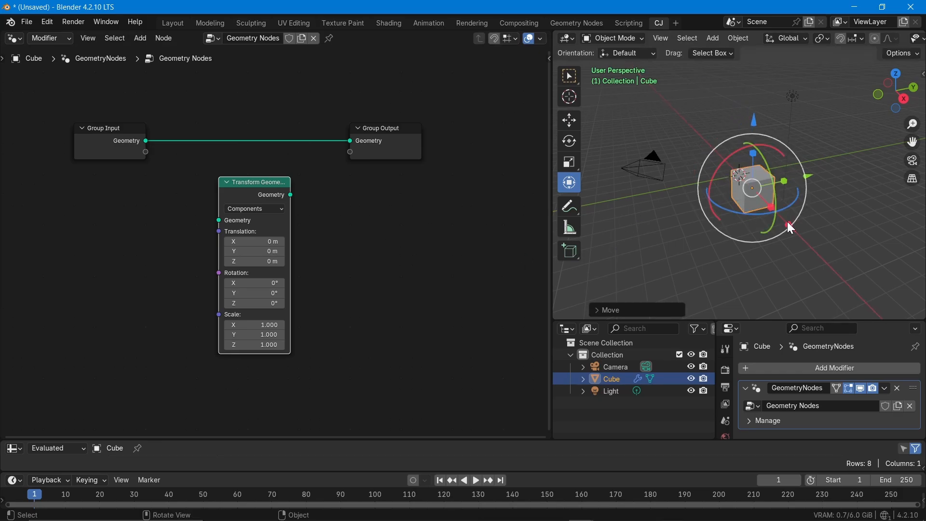
drag(811, 176, 828, 169)
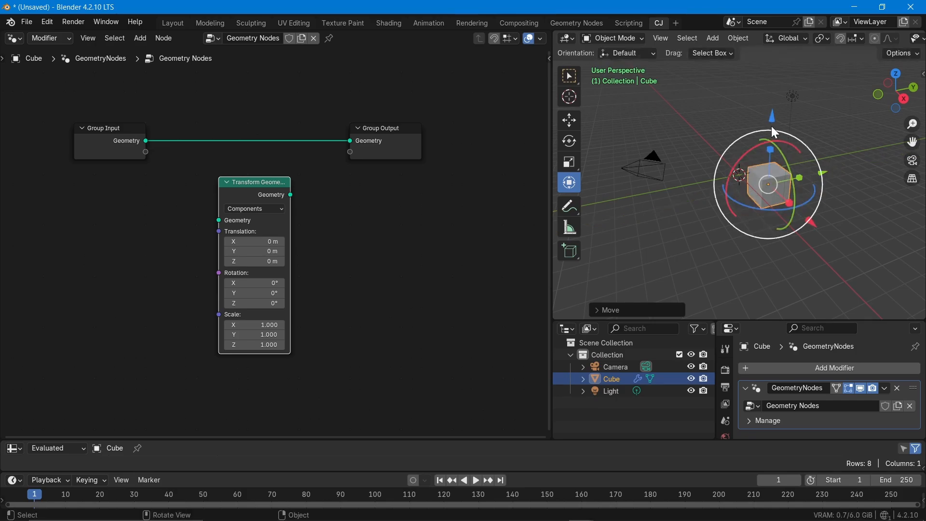
drag(774, 131, 774, 120)
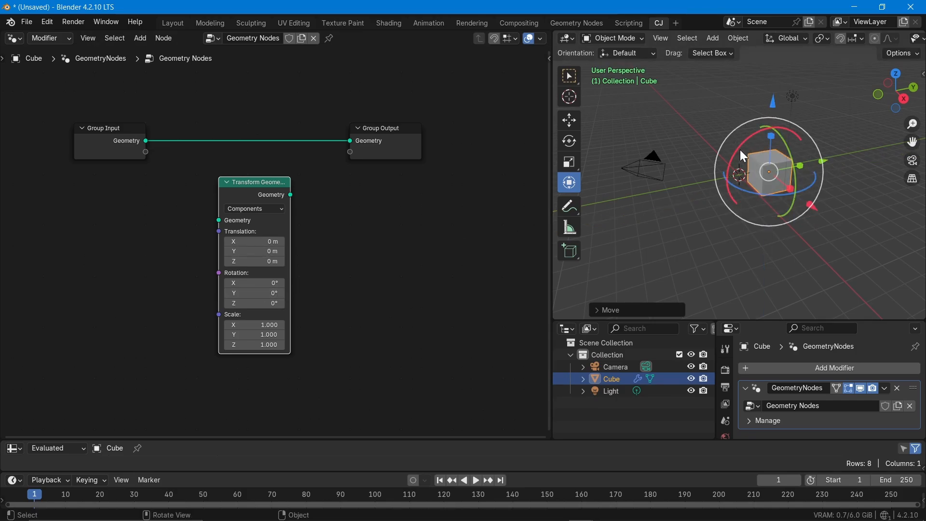
drag(740, 150, 772, 136)
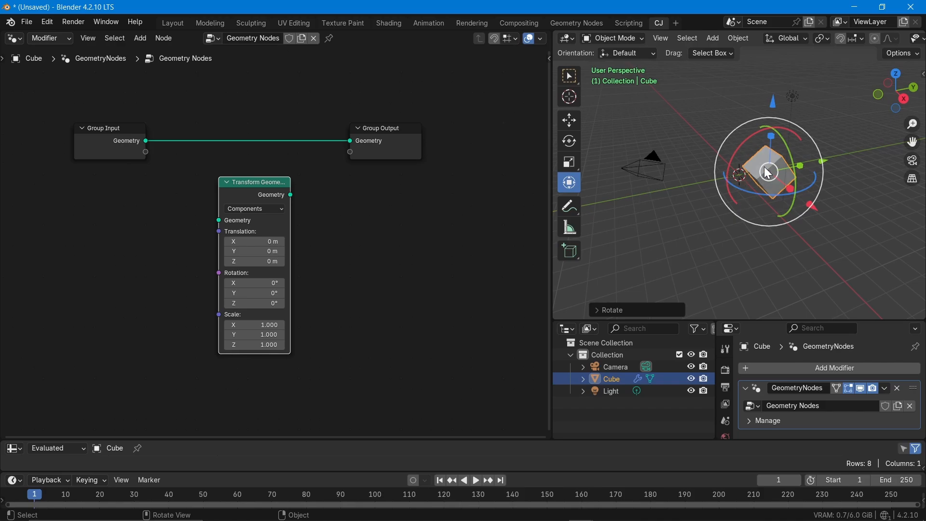
drag(813, 206, 806, 202)
drag(800, 166, 816, 163)
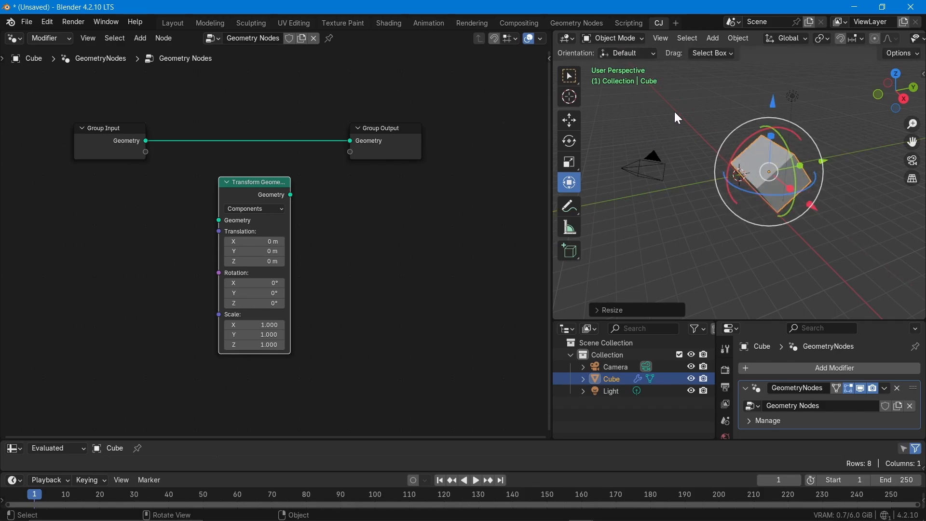
Undo all the gizmo moves, rotations and scalings made on the cube.
click(690, 134)
key(ctrl+z)
key(ctrl+z)
key(ctrl+z)
key(ctrl+z)
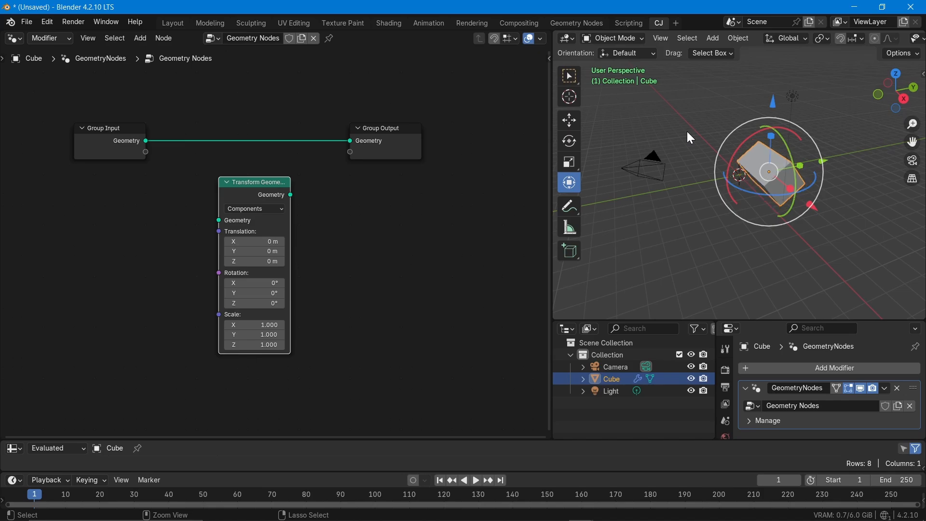
key(ctrl+z)
key(ctrl+z)
key(ctrl+z)
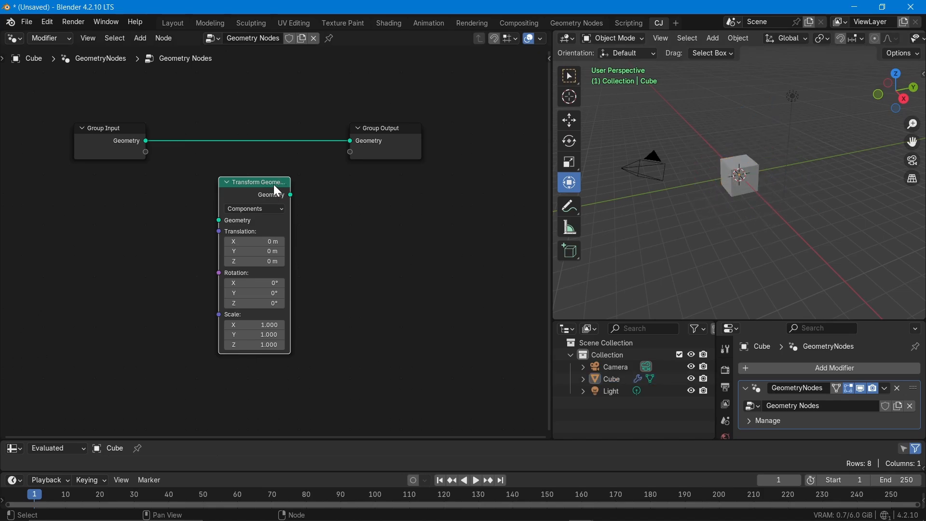
Insert the Transform Geometry node into the link between Group Input and Group Output.
drag(274, 185, 275, 120)
scroll(251, 255, up, 1)
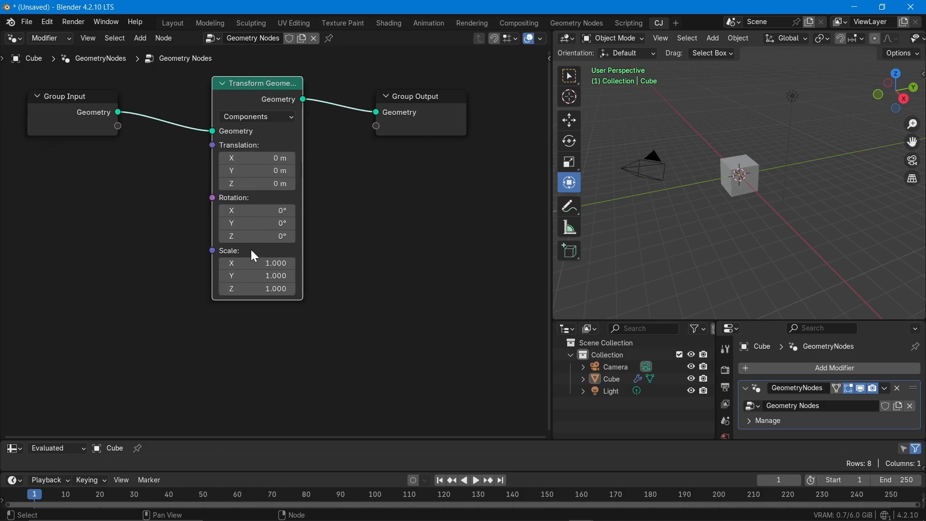
Set Transform Geometry's translation to 2.1, -4.2, 4 m, rotation to 12.7°, 7.3°, 4.5° and scale to 11, 3.6, 4.1.
drag(263, 157, 275, 183)
drag(242, 211, 280, 211)
drag(227, 223, 308, 262)
drag(237, 275, 266, 288)
Lower the Transform Geometry node and bypass it by linking Group Input's geometry directly to Group Output.
drag(264, 88, 270, 163)
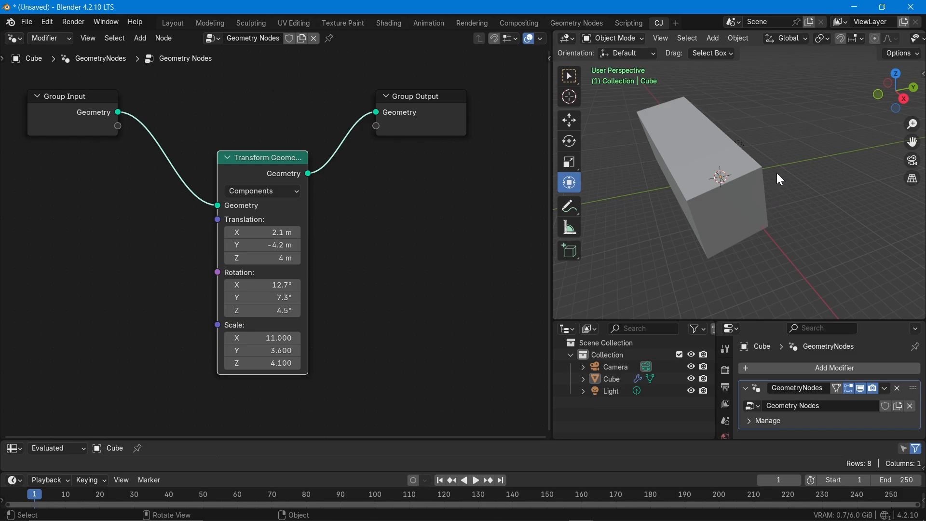
drag(119, 112, 375, 113)
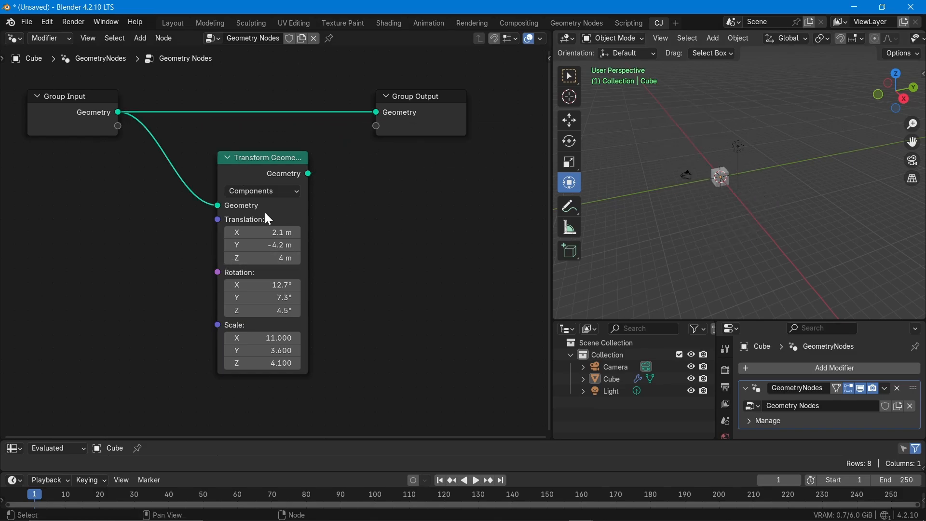
scroll(668, 180, up, 5)
scroll(673, 183, up, 3)
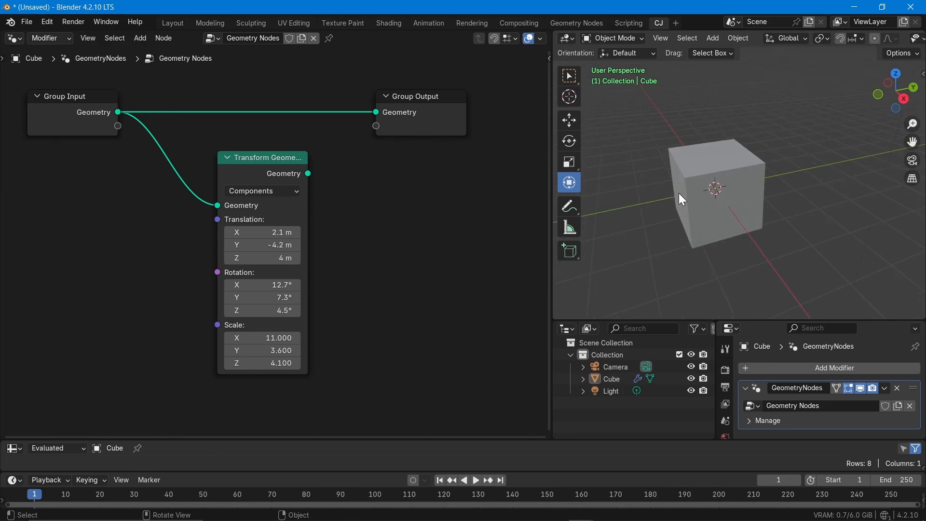
Reconnect the Transform Geometry node's geometry output to Group Output.
drag(308, 173, 367, 113)
scroll(642, 174, down, 4)
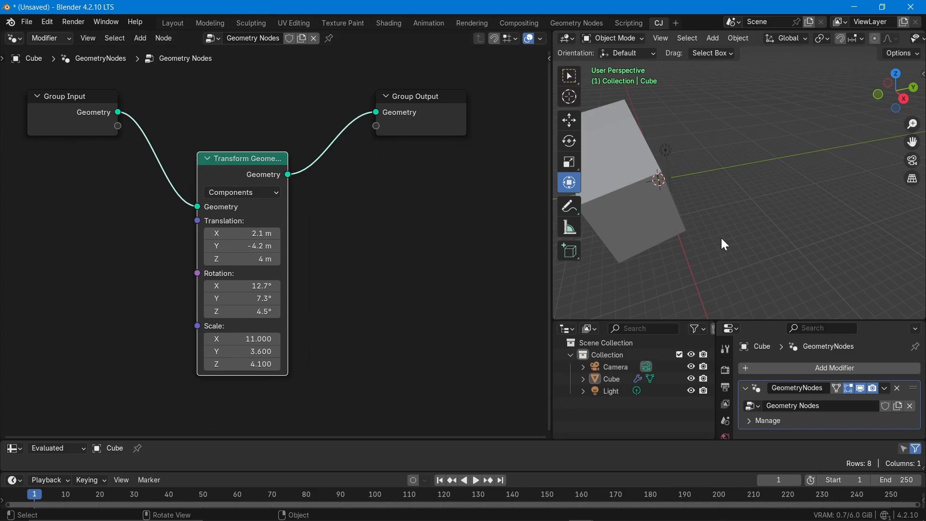
scroll(763, 203, down, 3)
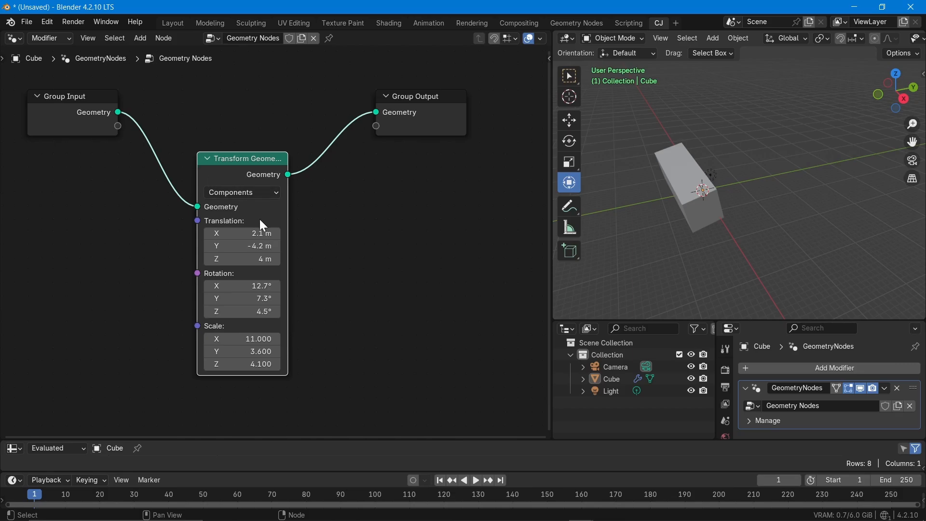
Set all Transform Geometry translation and rotation values to 0 and all scale values to 1.
drag(259, 234, 256, 238)
text(0)
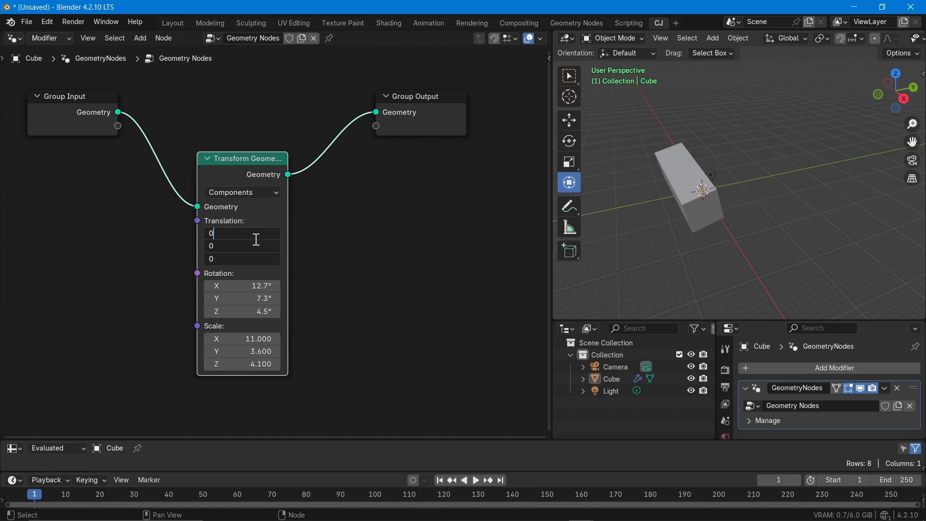
key(Return)
drag(252, 285, 238, 364)
text(0)
key(Return)
text(1)
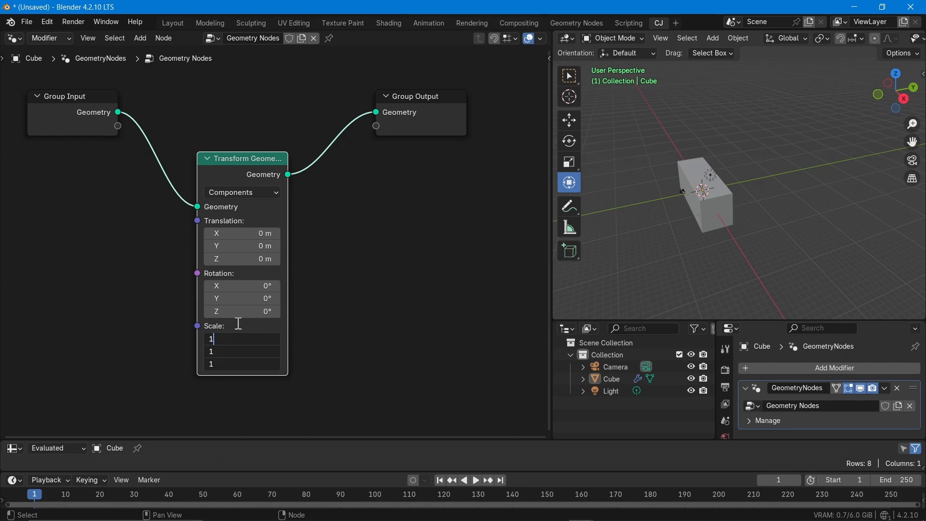
key(Return)
Insert a Join Geometry node between Transform Geometry and Group Output, and also link Group Input's geometry into it.
scroll(760, 190, up, 5)
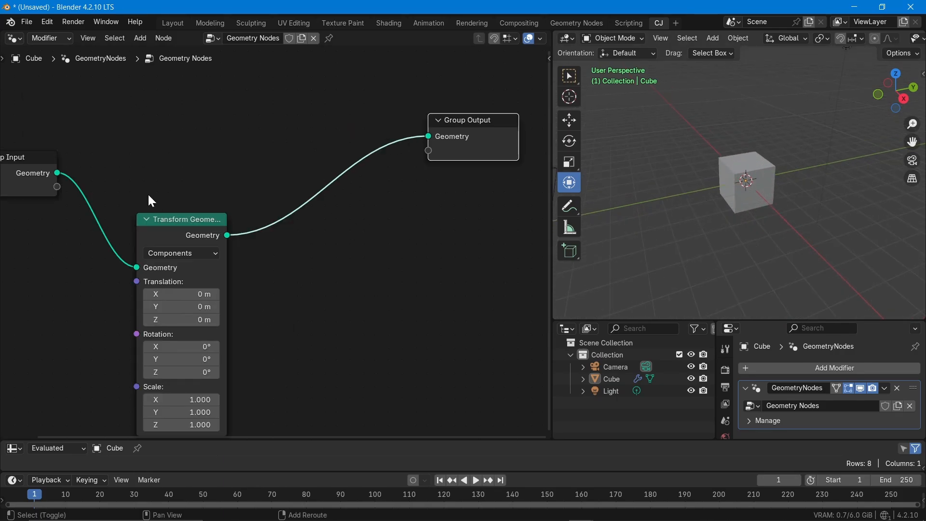
key(shift+a)
text(join)
key(Return)
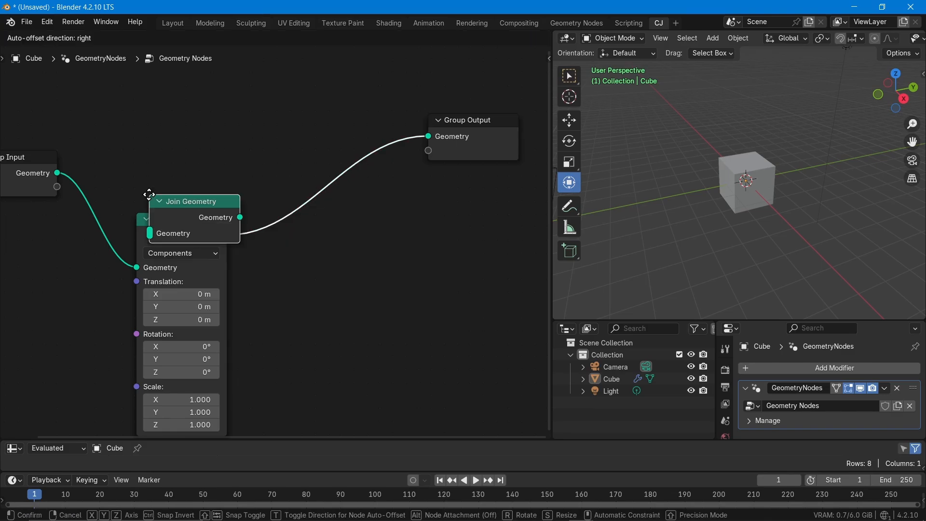
click(311, 115)
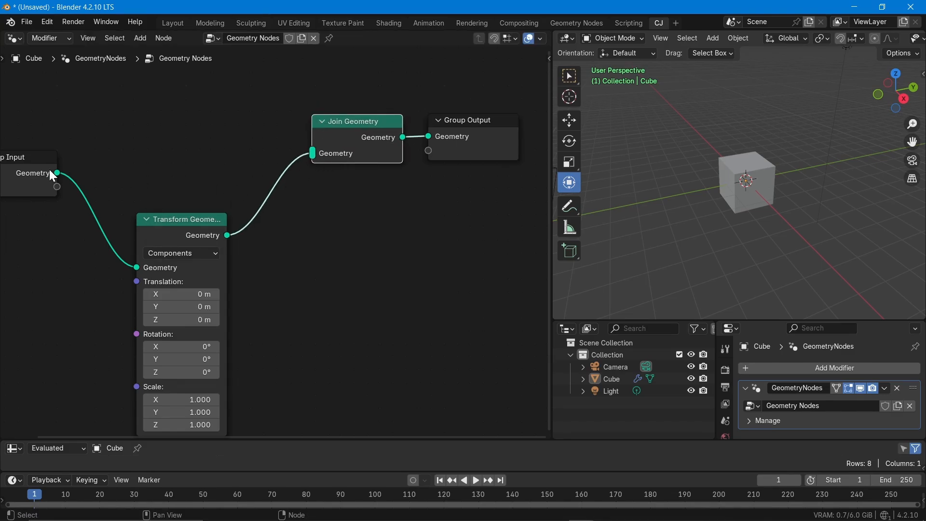
drag(58, 172, 310, 153)
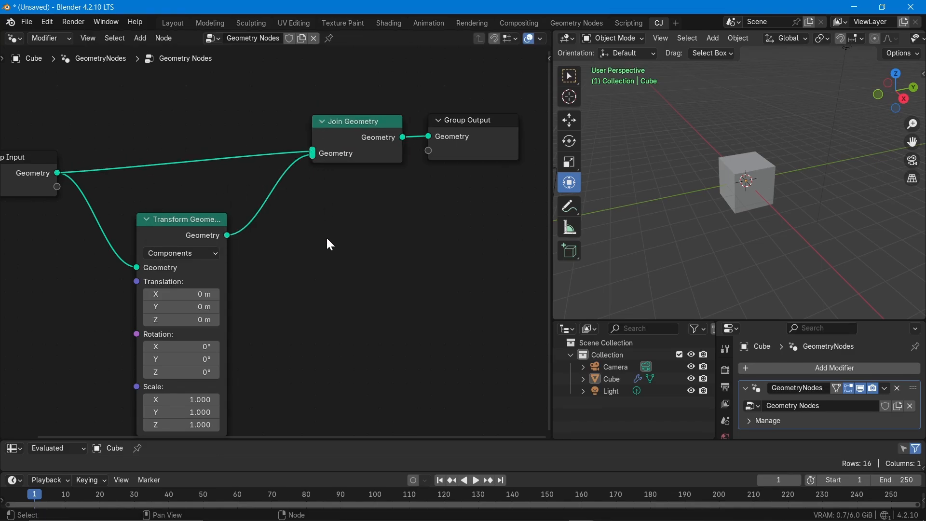
middle_drag(330, 244, 352, 183)
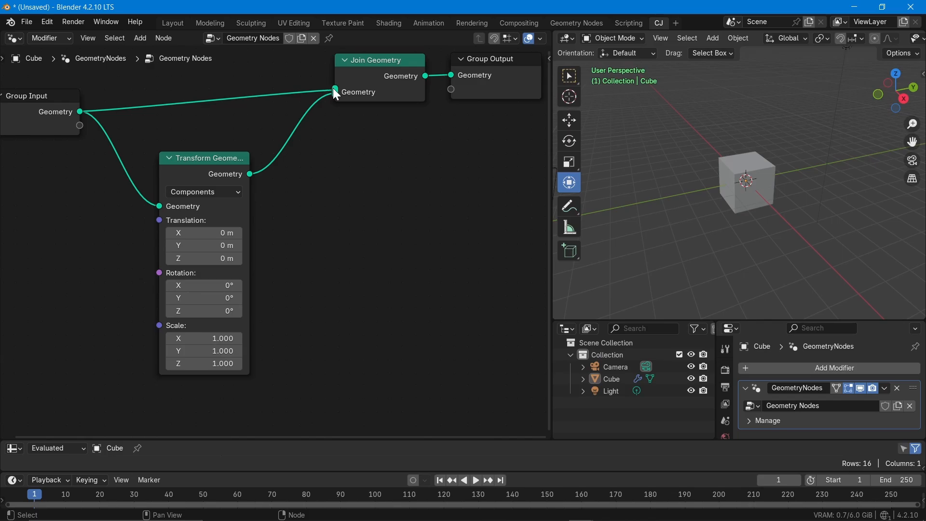
mouse_move(336, 93)
Set the Transform Geometry node's X translation to 3.8 m.
middle_drag(448, 219, 308, 276)
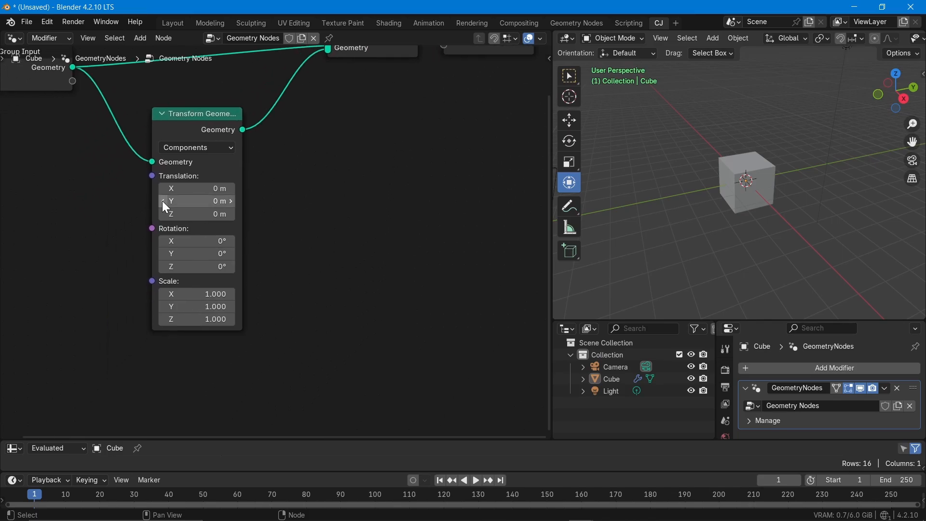
click(198, 188)
text(3.8)
key(Return)
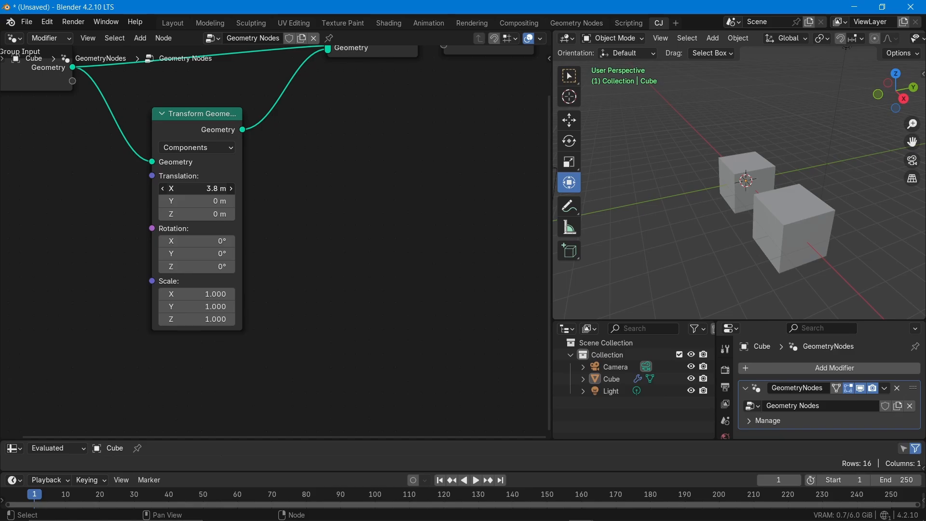
scroll(816, 236, down, 2)
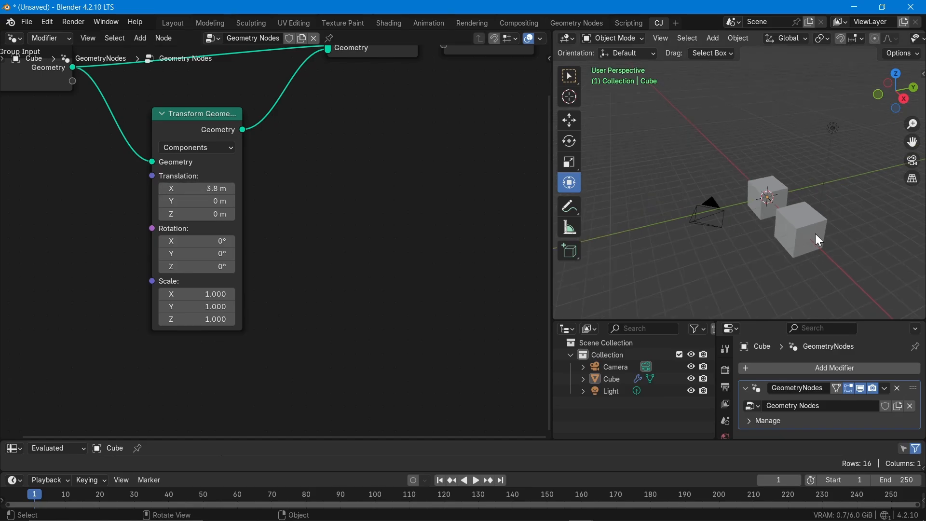
scroll(288, 285, down, 1)
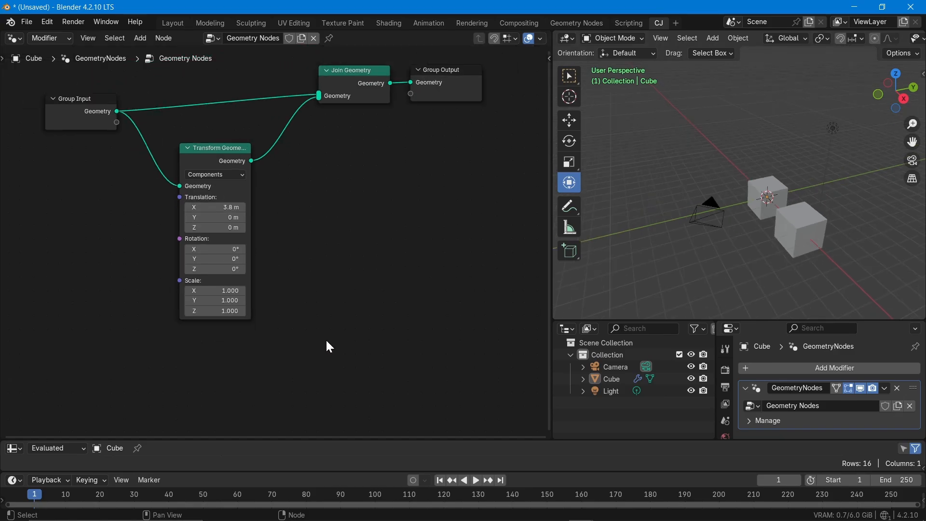
Set the Transform Geometry node's X translation back to 0 m.
scroll(253, 303, up, 1)
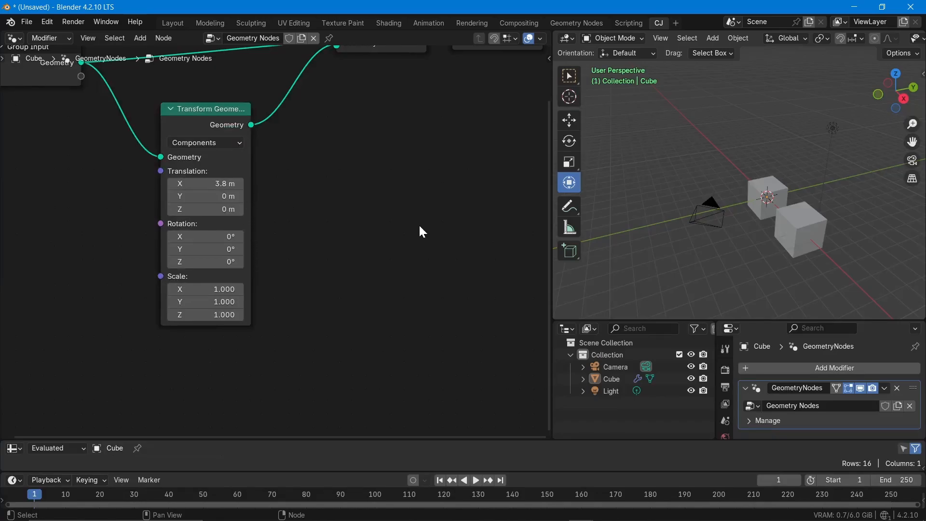
click(224, 182)
text(0)
key(Return)
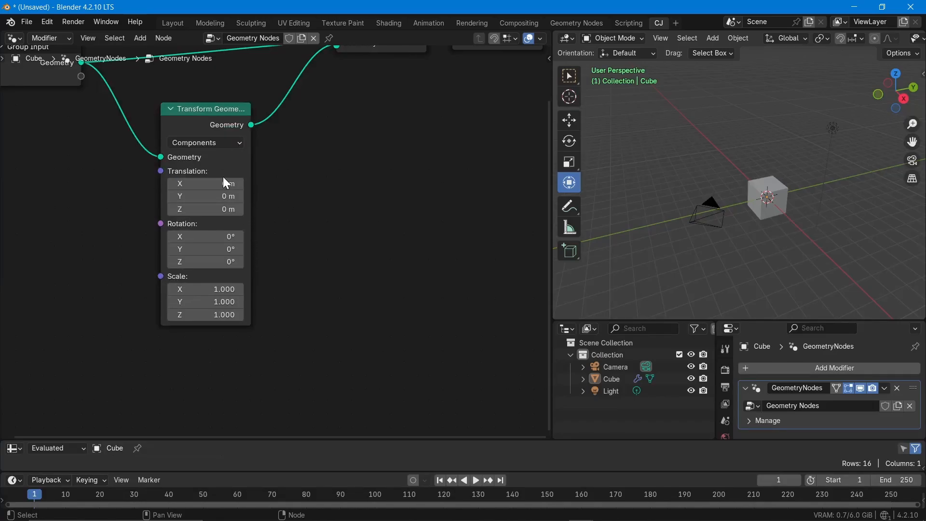
Enlarge the modifier properties area and duplicate the cube's GeometryNodes modifier.
drag(732, 320, 733, 227)
click(885, 296)
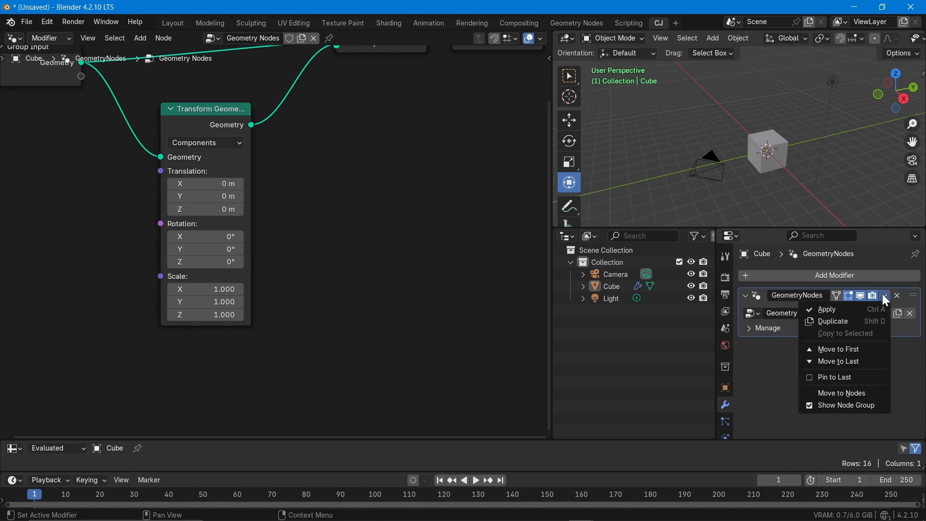
click(838, 321)
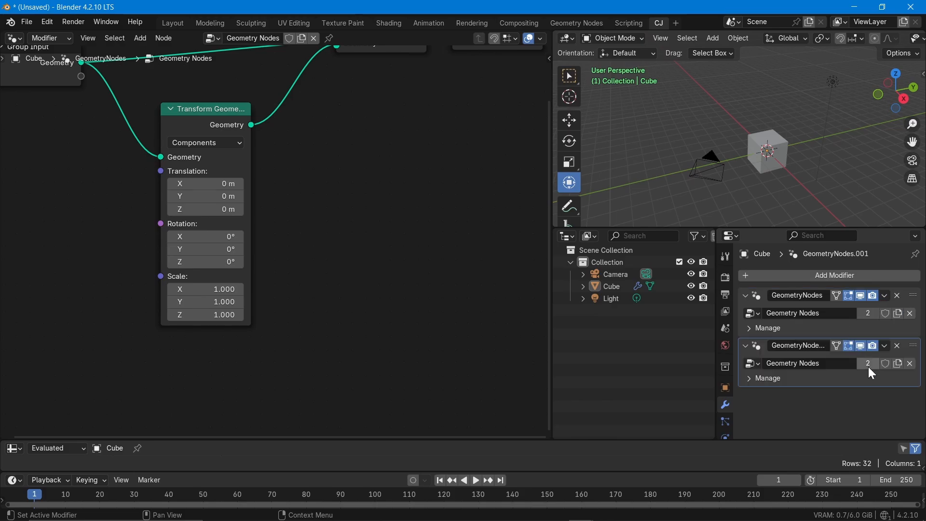
Duplicate the last geometry nodes modifier six more times to build a stack of eight on the cube.
click(885, 345)
click(863, 370)
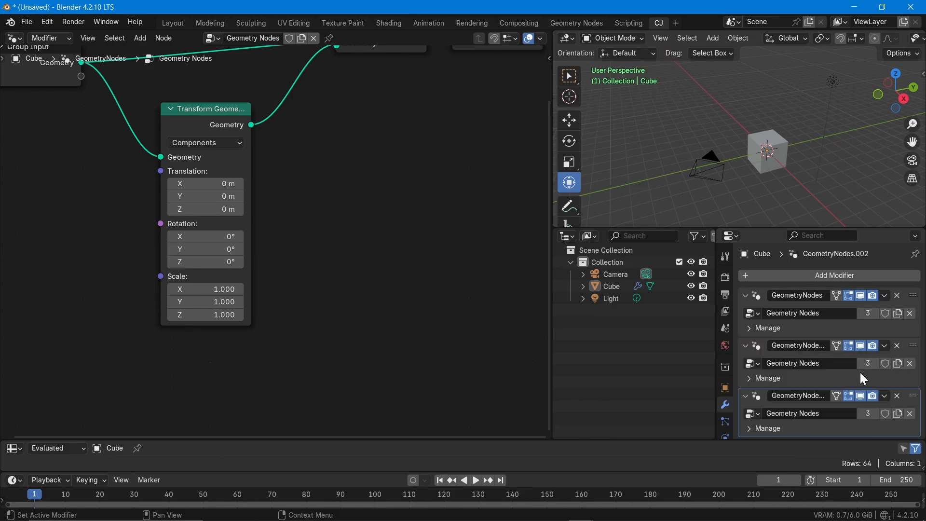
click(884, 395)
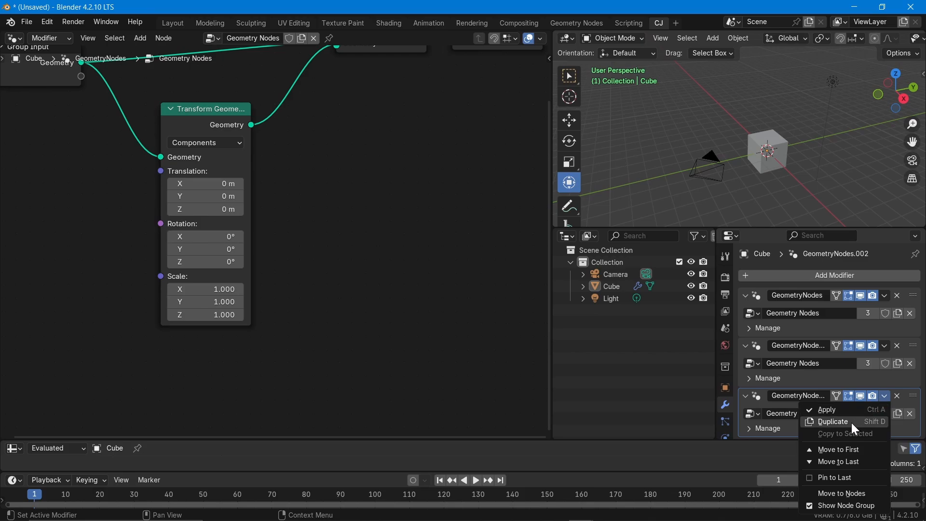
click(852, 422)
click(884, 397)
click(846, 424)
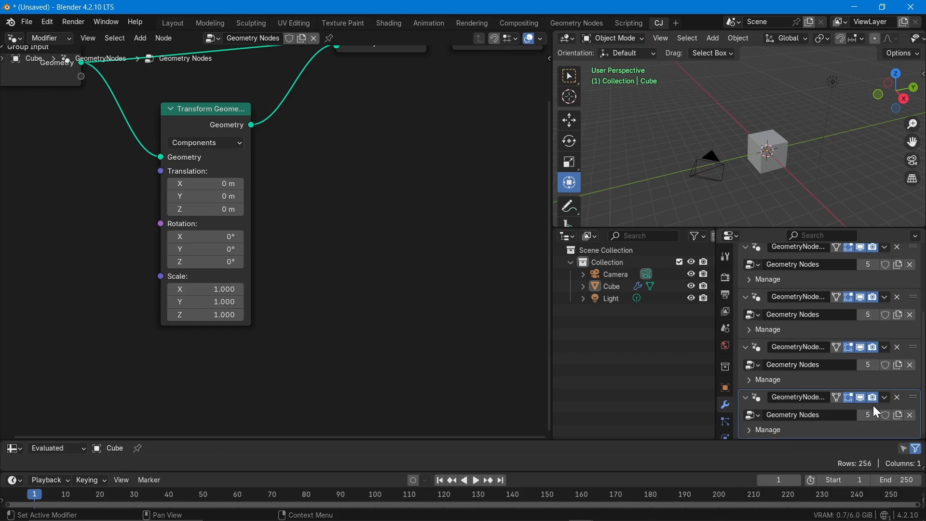
click(885, 397)
click(838, 424)
click(884, 398)
click(826, 424)
scroll(823, 402, up, 5)
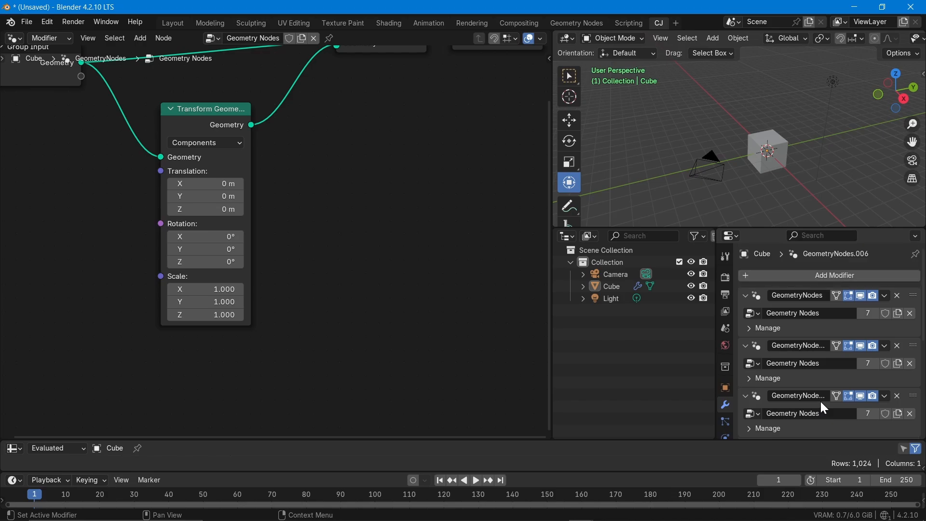
scroll(823, 294, down, 7)
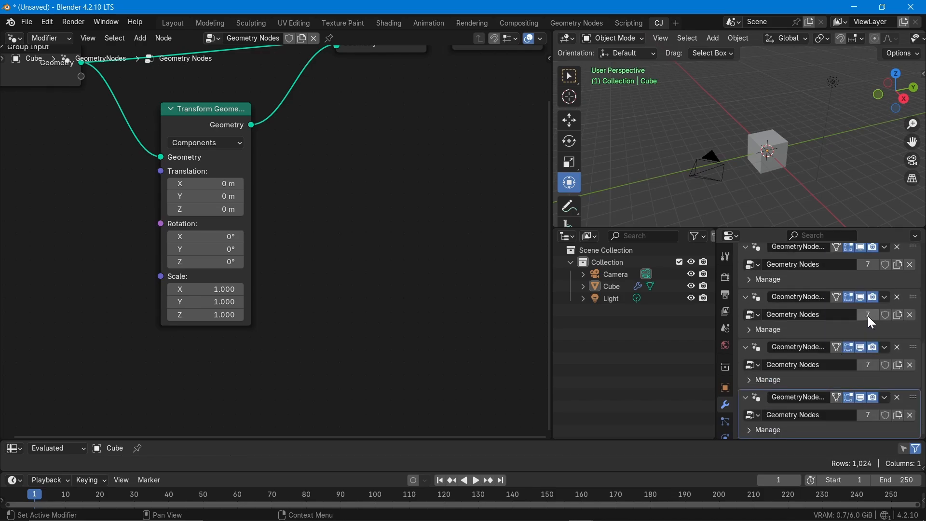
click(884, 397)
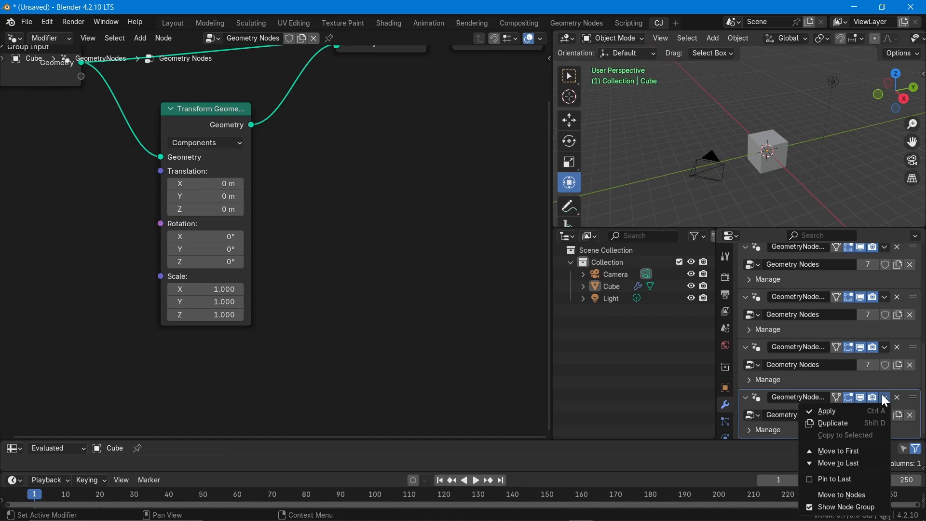
click(832, 422)
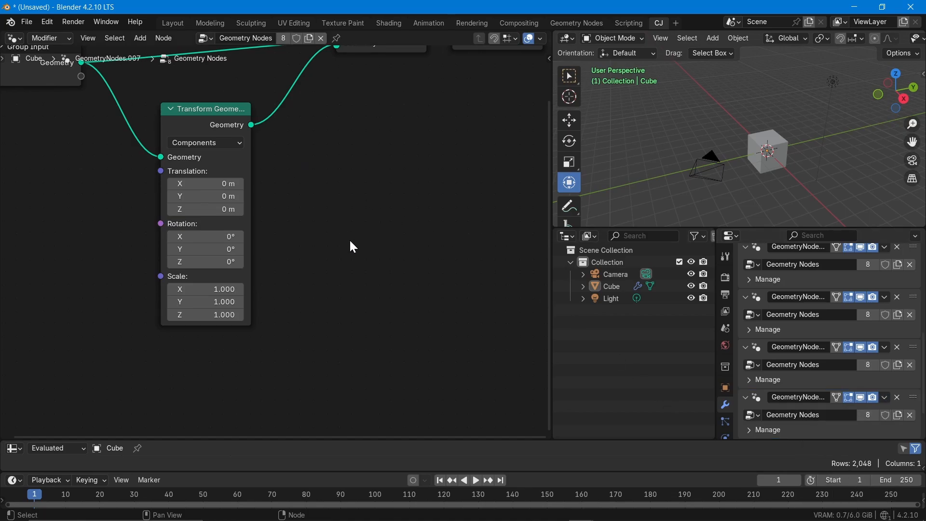
Set the Transform Geometry node's scale to 0.75 on all three axes.
scroll(826, 343, up, 3)
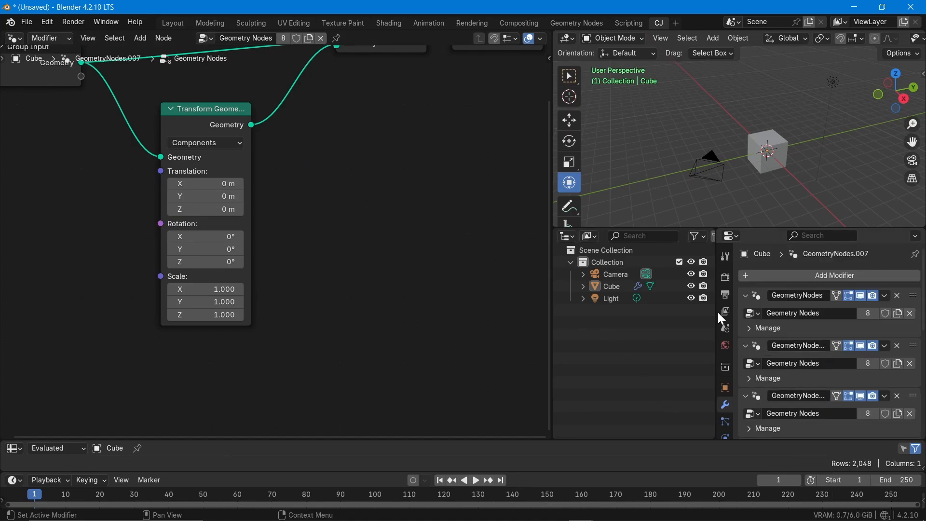
key(Home)
scroll(216, 320, up, 1)
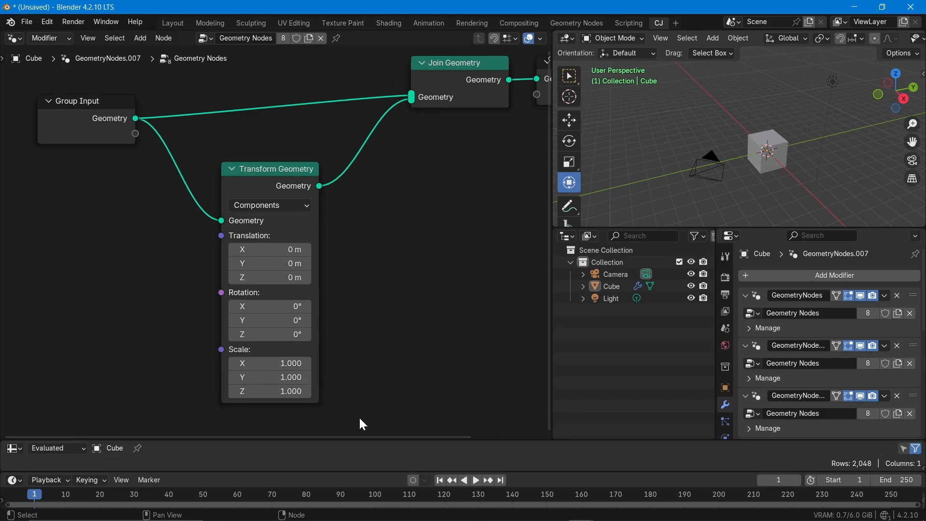
drag(279, 364, 279, 392)
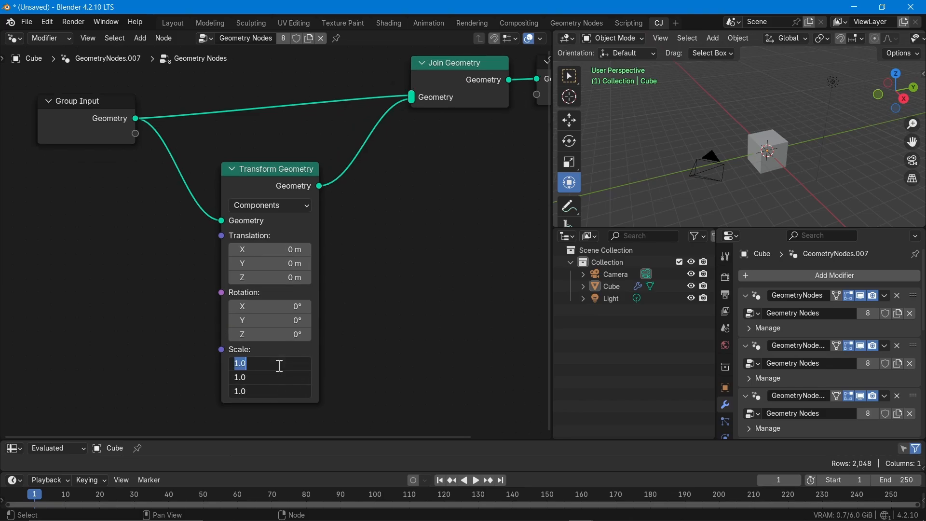
text(0.75)
key(Return)
middle_drag(279, 366, 208, 367)
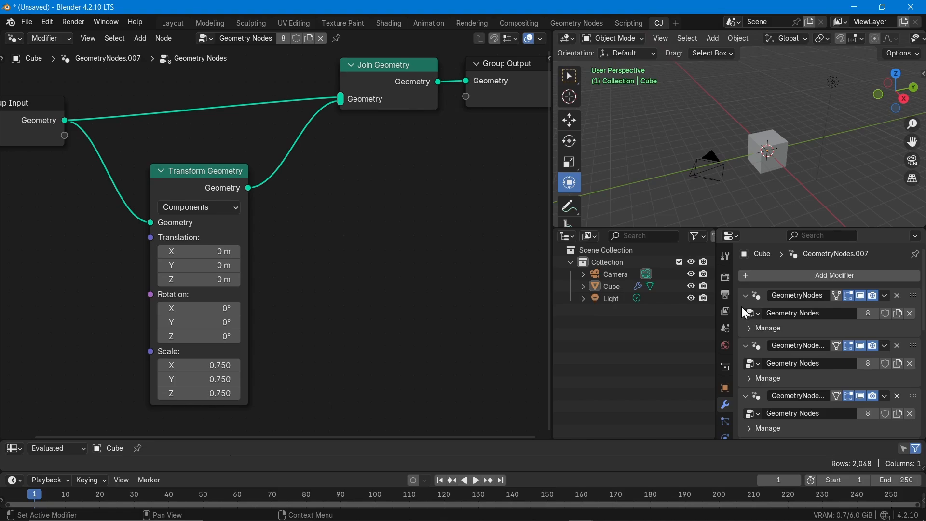
Make the first modifier in the stack active and spread out its Group Input, Join Geometry and Group Output nodes.
click(742, 306)
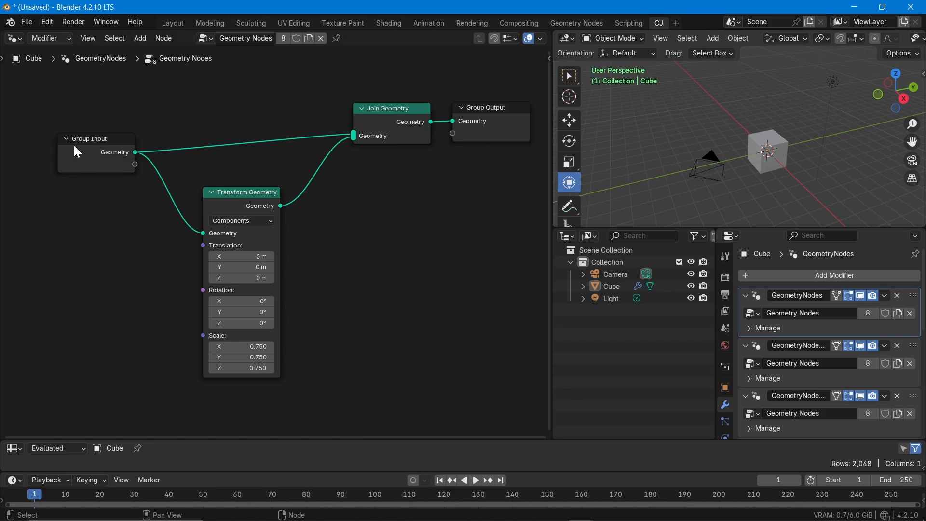
drag(74, 144, 48, 103)
drag(386, 127, 364, 111)
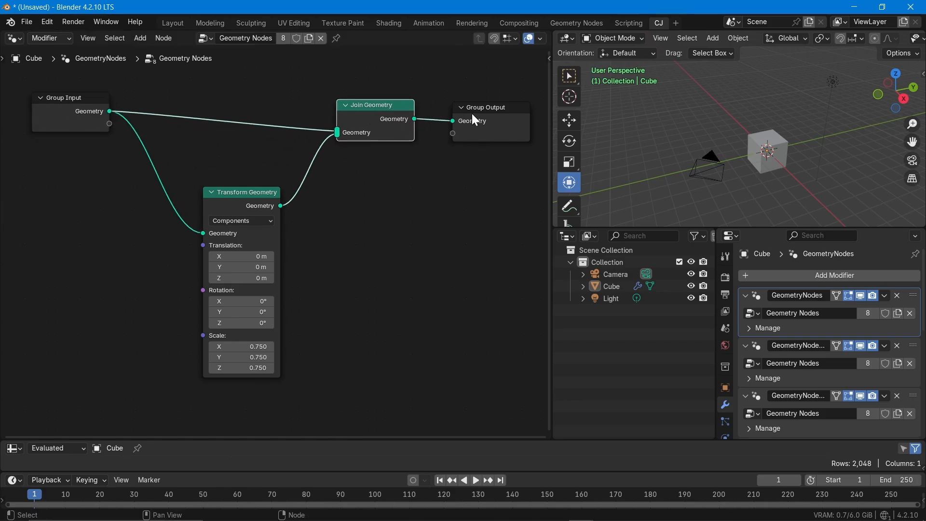
drag(474, 114, 485, 108)
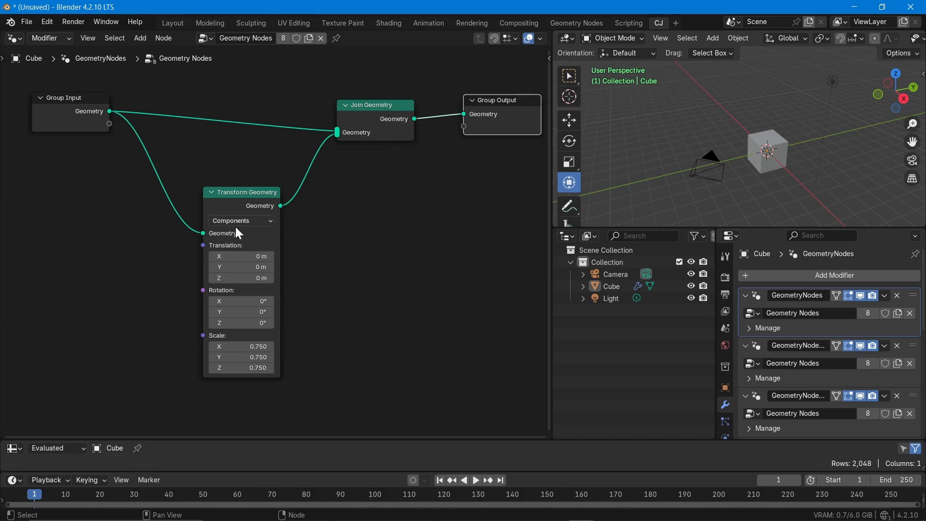
Examine the node tree, the stack of duplicated modifiers and the cube in the viewport.
scroll(273, 317, up, 1)
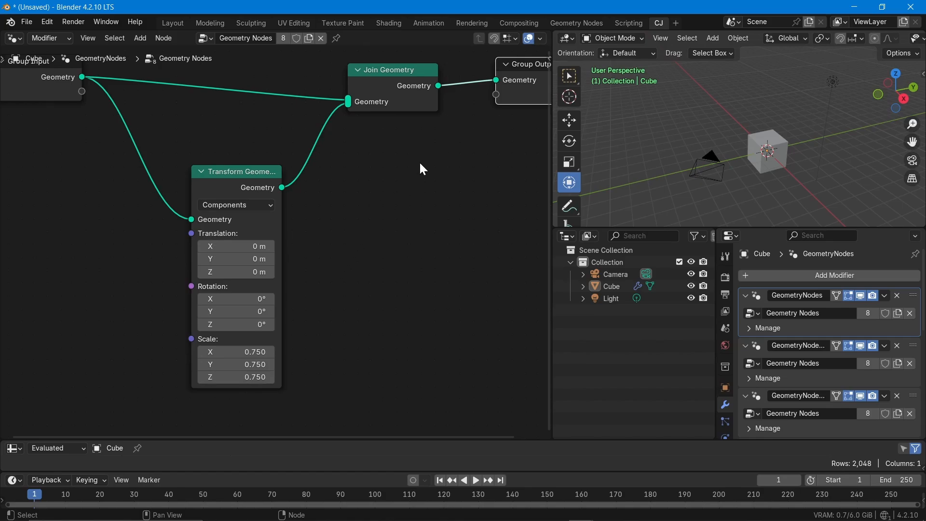
middle_drag(433, 143, 334, 202)
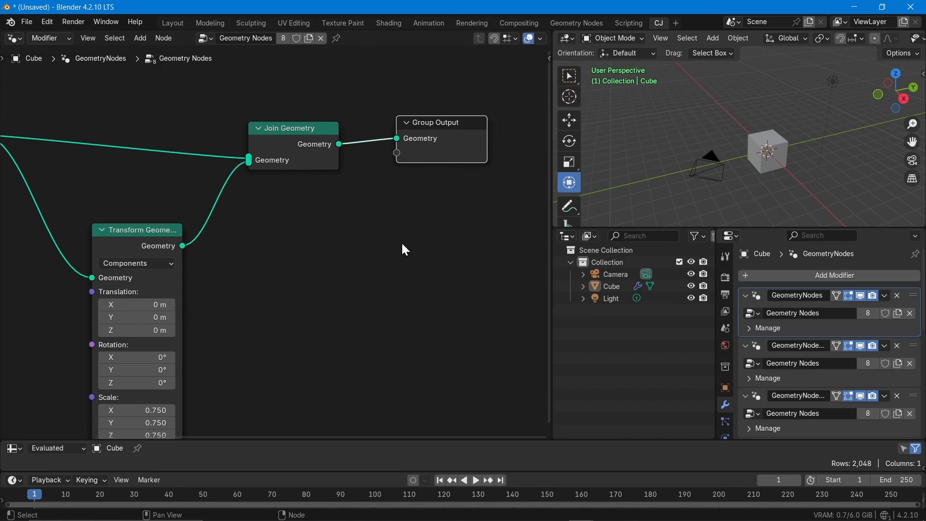
scroll(402, 242, down, 2)
middle_drag(465, 222, 485, 188)
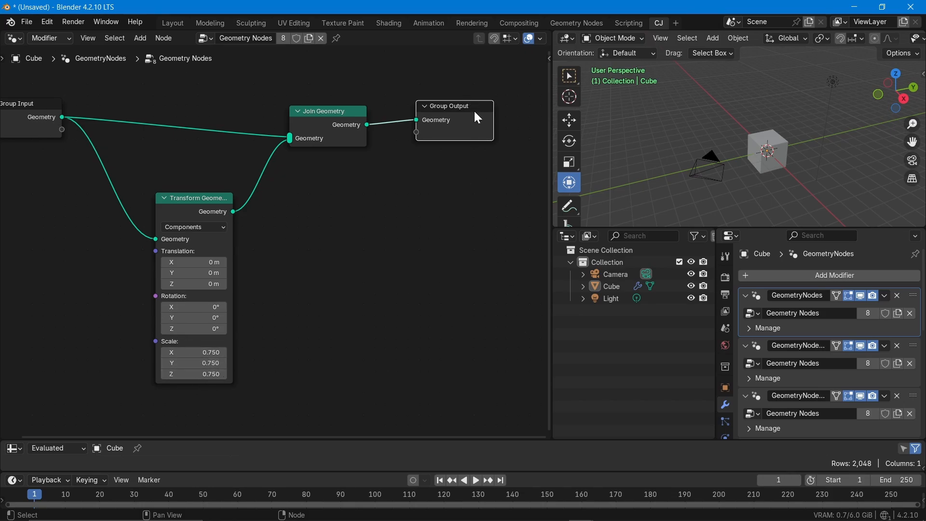
scroll(754, 394, down, 3)
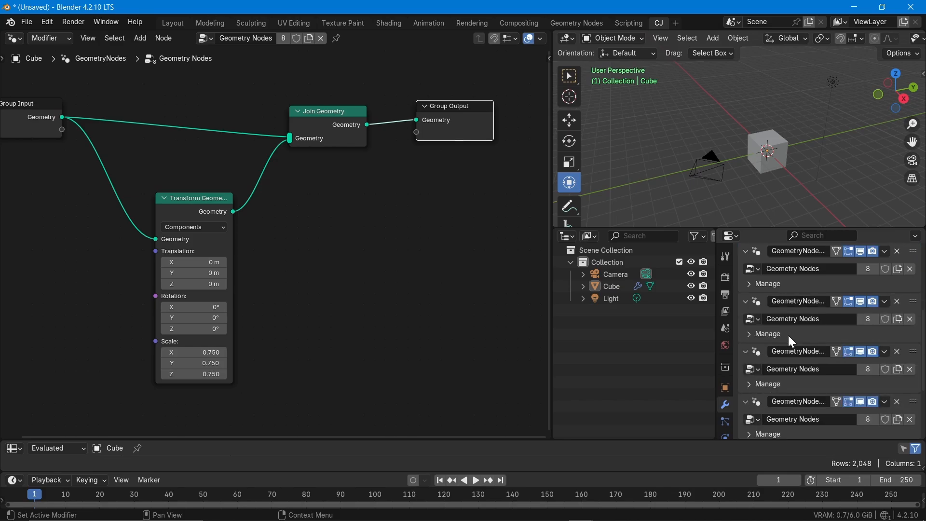
scroll(815, 430, down, 1)
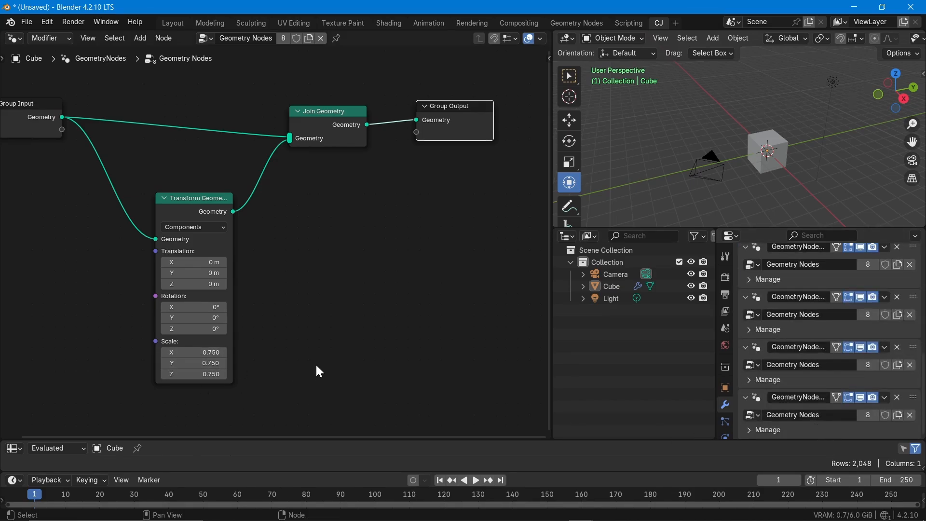
middle_drag(768, 133, 685, 222)
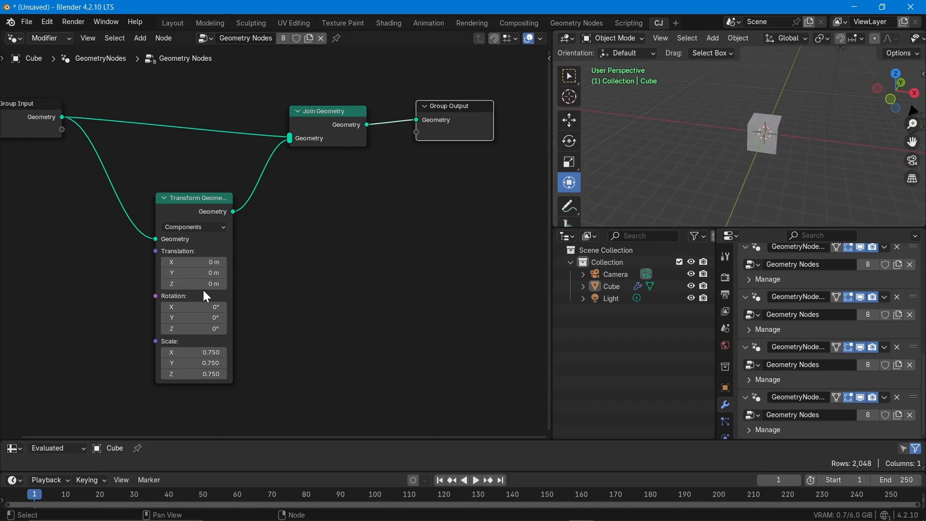
scroll(200, 290, up, 4)
scroll(199, 289, down, 4)
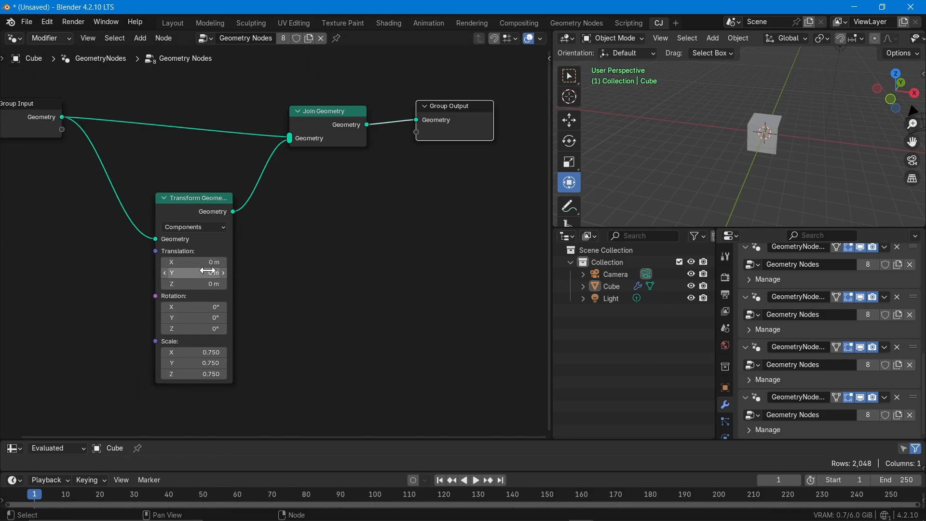
Set the Transform Geometry node's X translation to 3 m and review the spaced cubes and modifier stack.
drag(201, 263, 260, 263)
middle_drag(724, 222, 792, 181)
scroll(813, 161, up, 3)
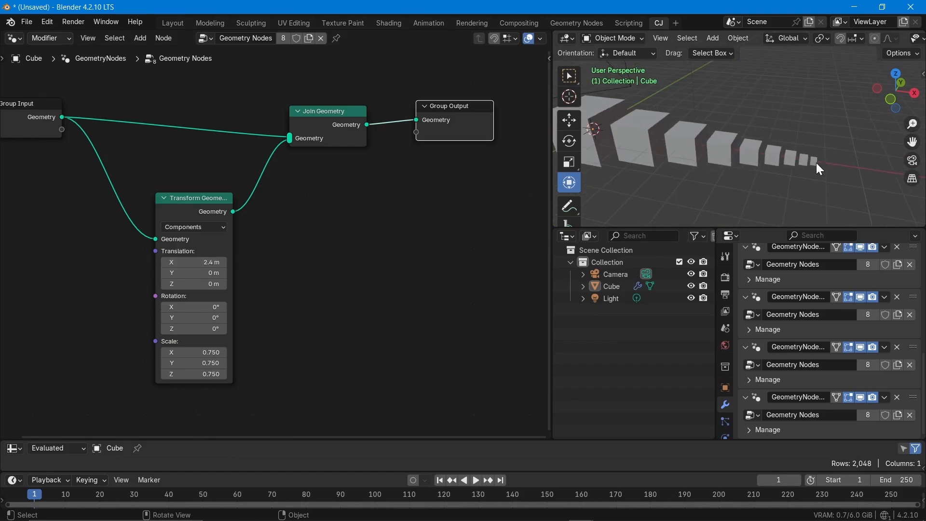
drag(186, 260, 200, 260)
scroll(805, 143, down, 3)
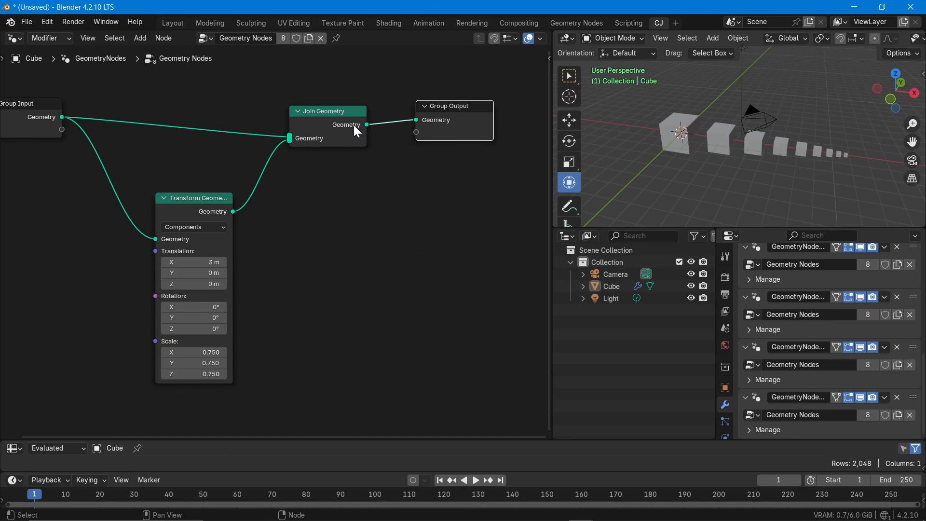
scroll(822, 306, up, 3)
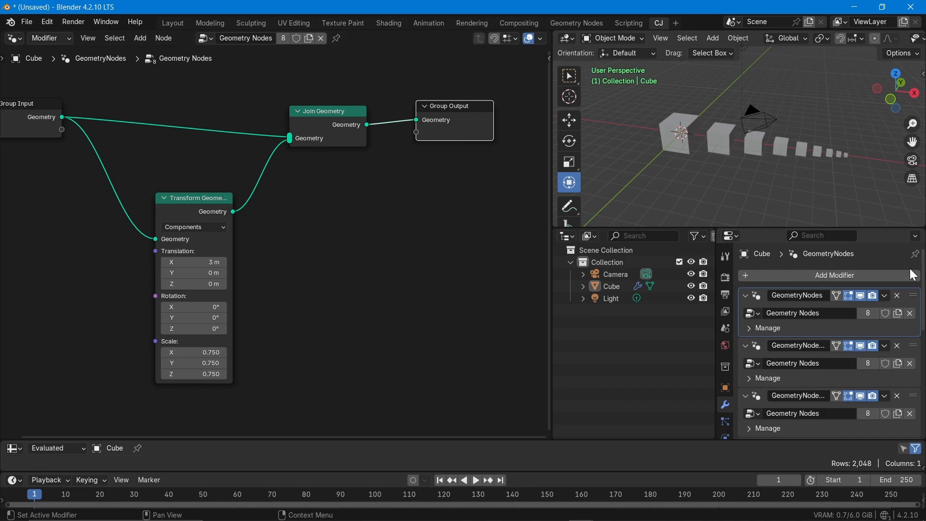
scroll(858, 354, down, 3)
scroll(863, 411, down, 3)
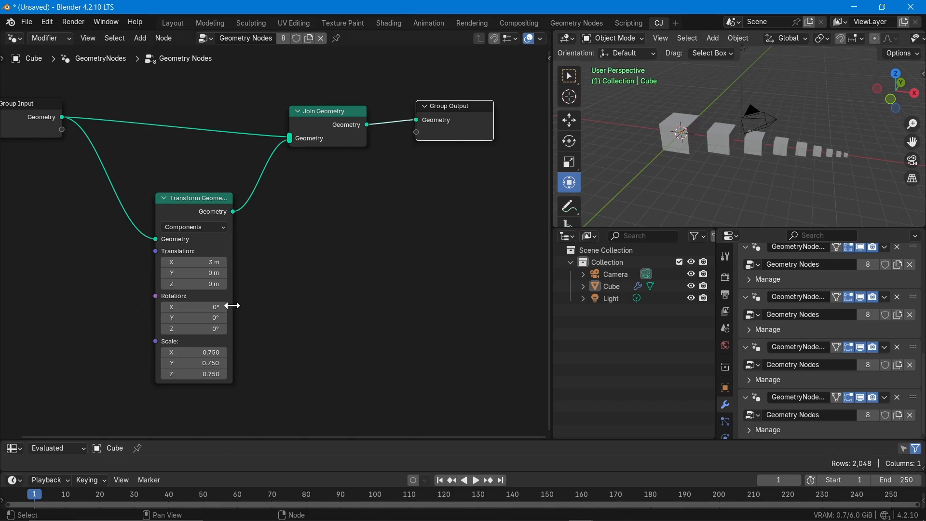
Set the Transform Geometry node's rotation to about 30.4° in X, 32.2° in Y and 19.2° in Z.
middle_drag(263, 314, 261, 263)
scroll(853, 186, down, 4)
scroll(853, 186, up, 2)
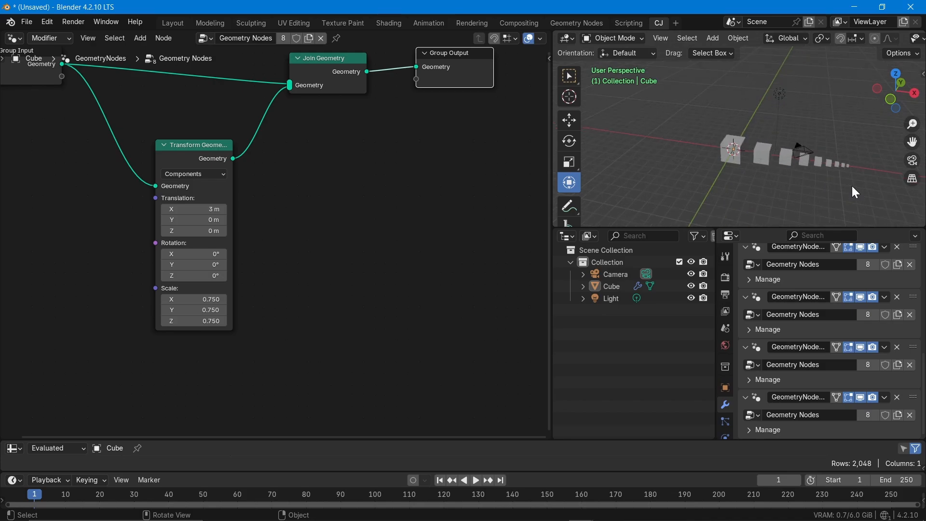
scroll(837, 176, up, 2)
scroll(246, 205, down, 2)
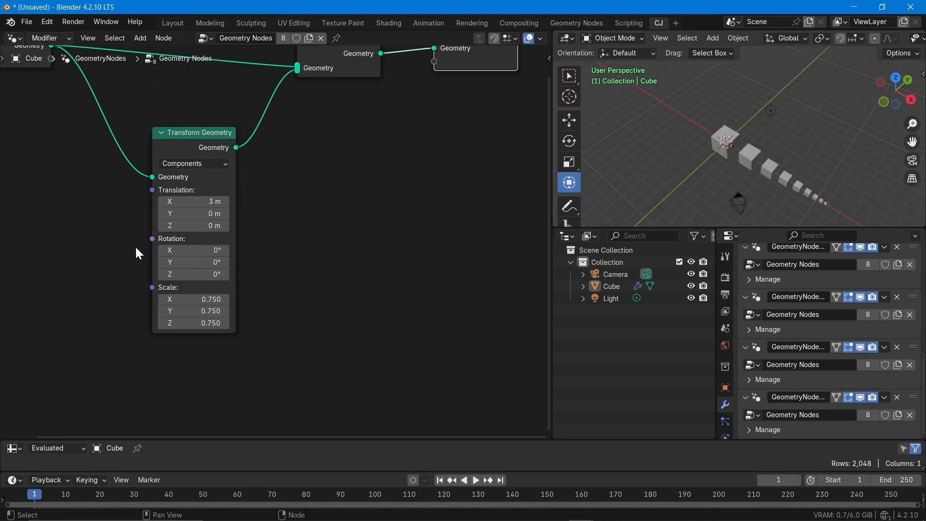
drag(168, 250, 197, 274)
middle_drag(680, 172, 757, 73)
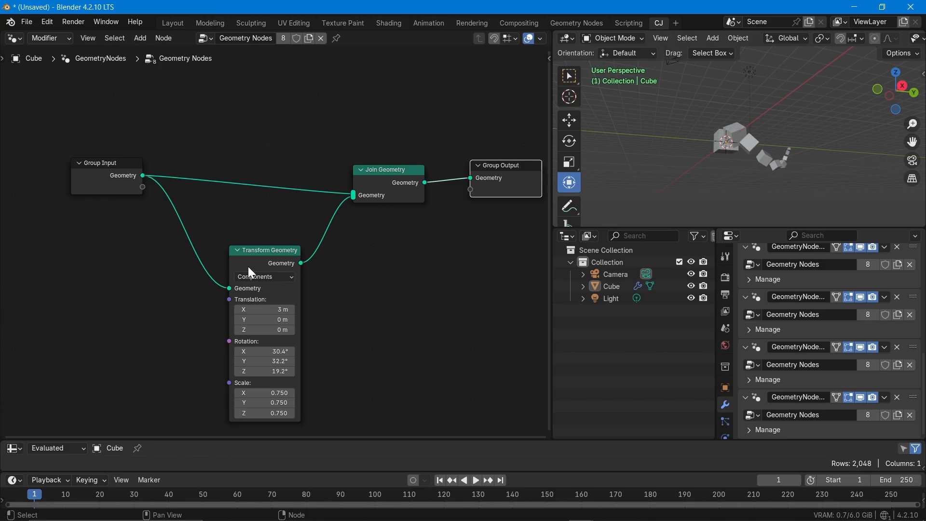
Move the Transform Geometry node lower and the Group Input node up and outward to free space between the nodes.
drag(256, 252, 259, 303)
mouse_move(713, 135)
middle_down()
mouse_move(749, 167)
mouse_move(713, 128)
mouse_move(726, 135)
middle_up()
scroll(756, 123, up, 3)
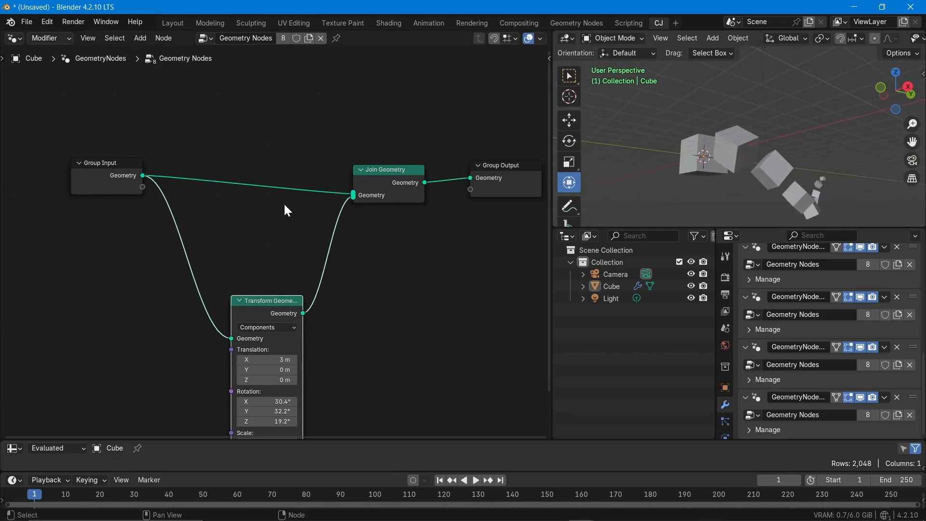
drag(68, 166, 28, 122)
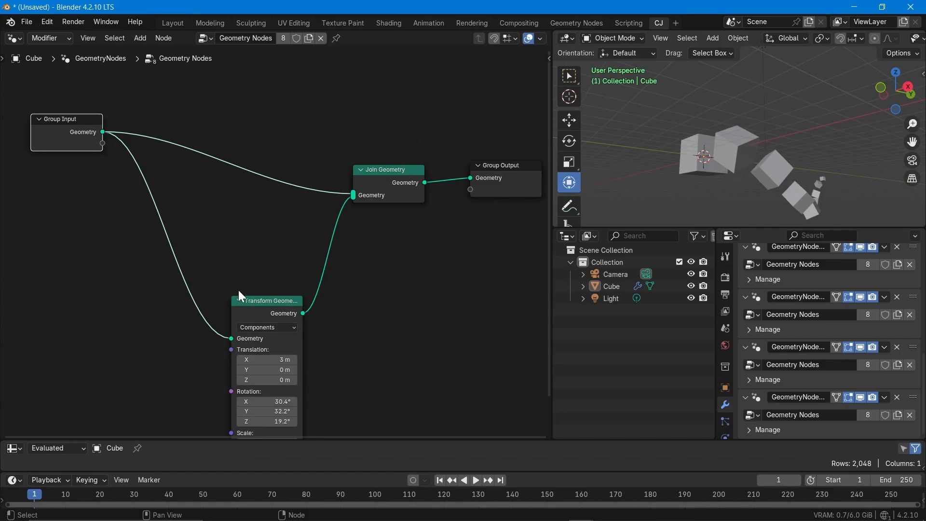
Insert a second Transform Geometry node on the direct link between Group Input and Join Geometry.
key(shift+a)
text(tr)
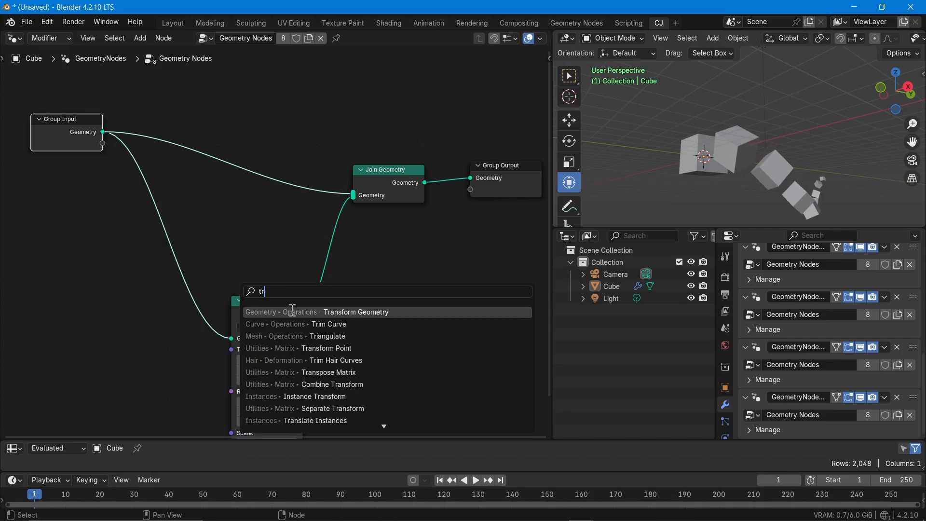
click(370, 312)
click(187, 93)
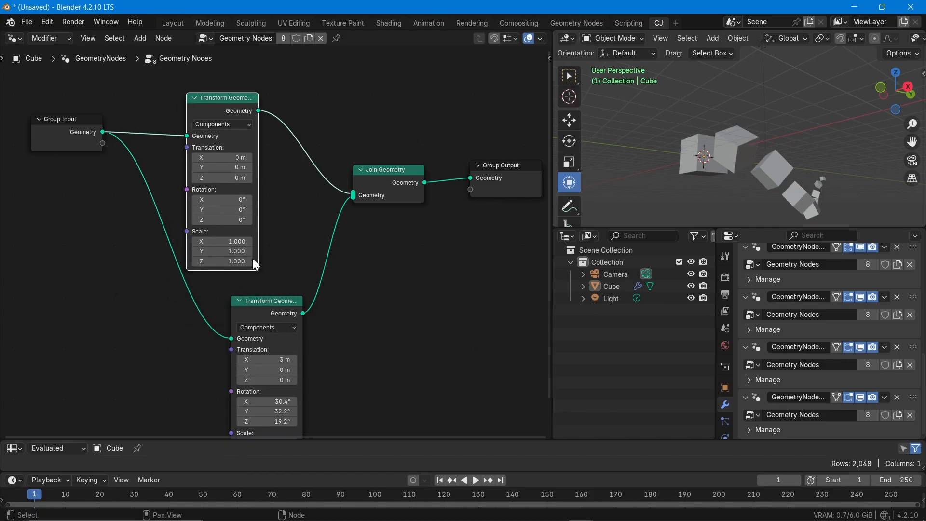
Examine the rotated chain of shrinking cubes in the viewport from different angles and distances.
scroll(247, 195, up, 2)
scroll(745, 148, up, 5)
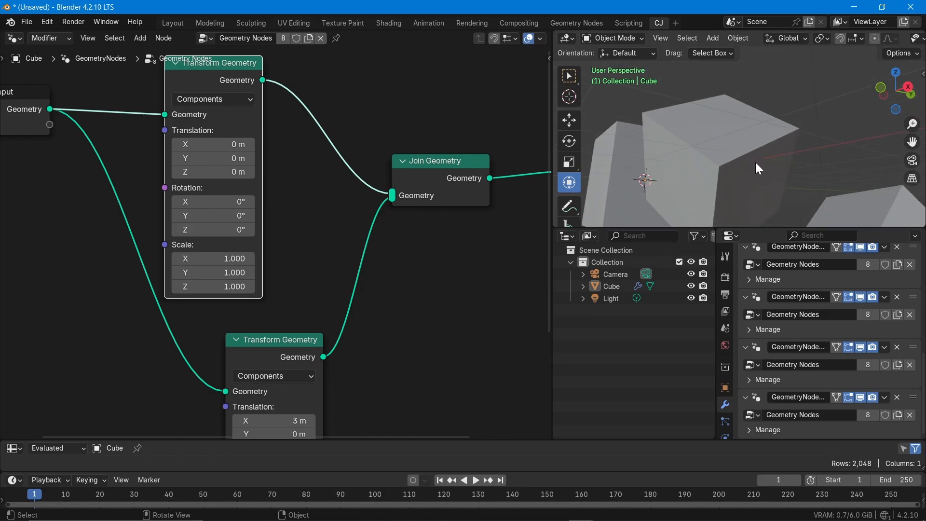
scroll(756, 162, down, 3)
middle_drag(787, 117, 762, 140)
scroll(754, 126, down, 3)
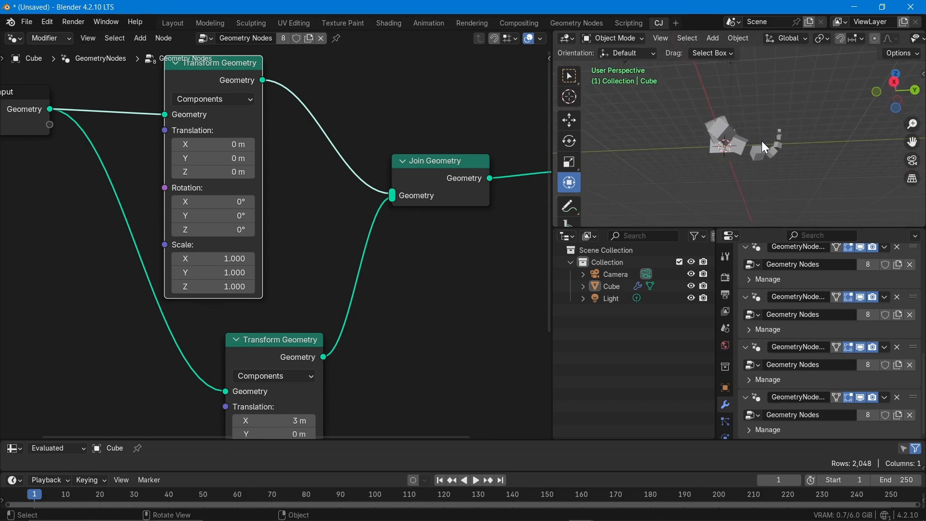
scroll(781, 188, up, 3)
middle_drag(777, 187, 768, 199)
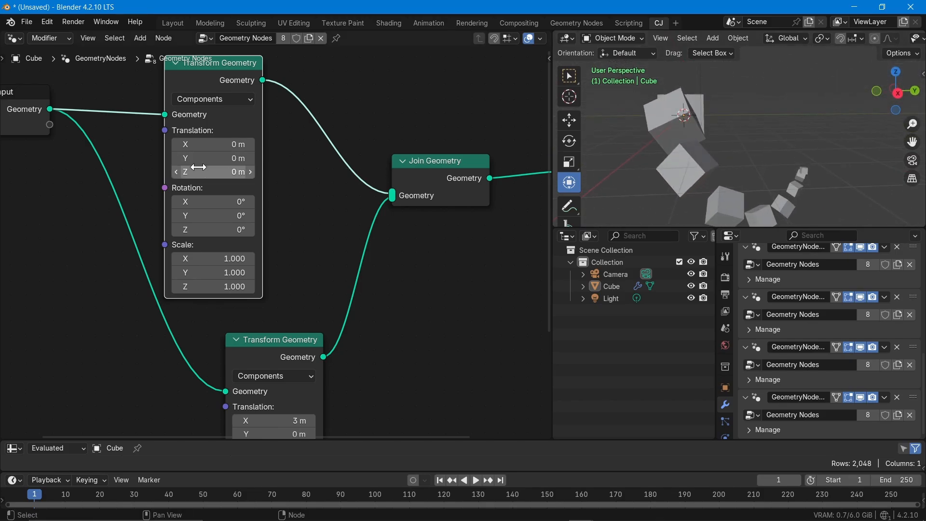
Set the new upper Transform Geometry node's translation to 1.5 m in X, -1.4 m in Y and 3.2 m in Z.
drag(213, 144, 231, 144)
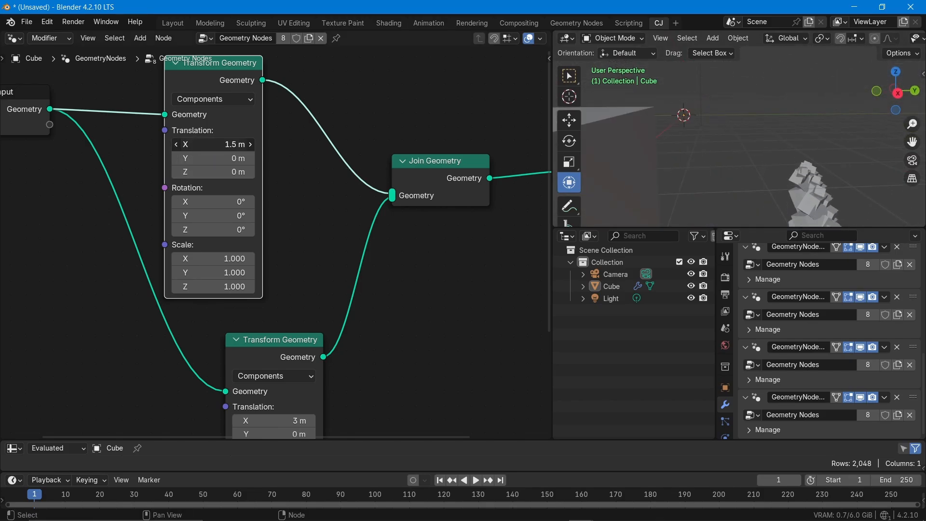
scroll(765, 117, down, 6)
middle_drag(539, 166, 533, 172)
middle_drag(791, 152, 703, 175)
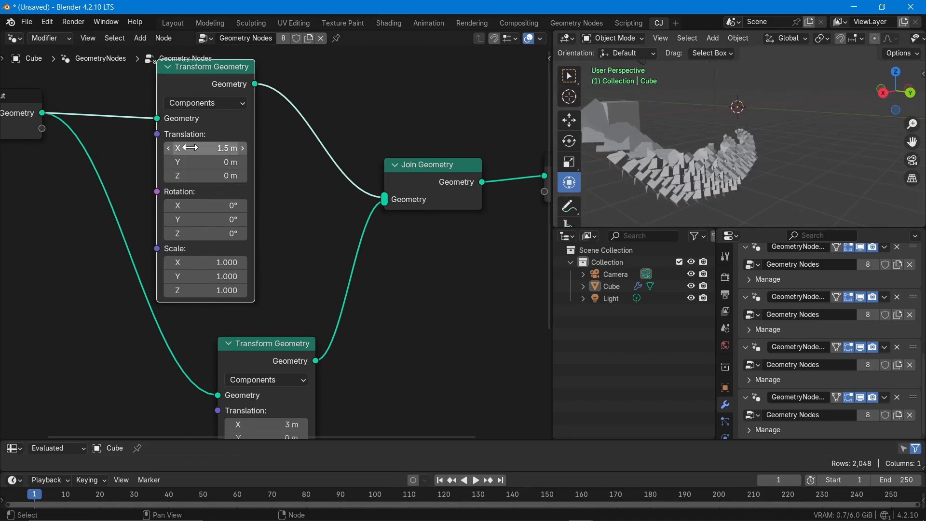
drag(202, 162, 304, 180)
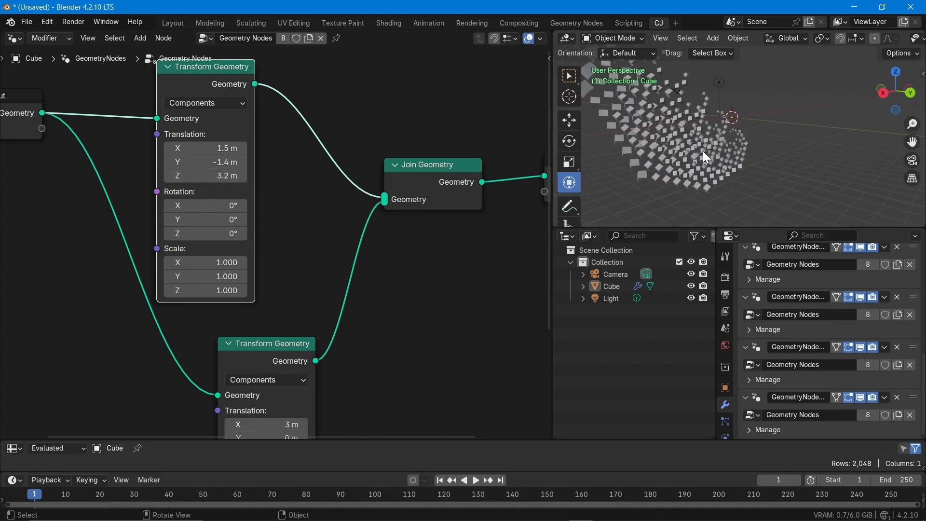
Rotate the upper Transform Geometry node's copies by about -20.6° in X, -17.5° in Y and 18.9° in Z.
middle_drag(703, 158, 714, 106)
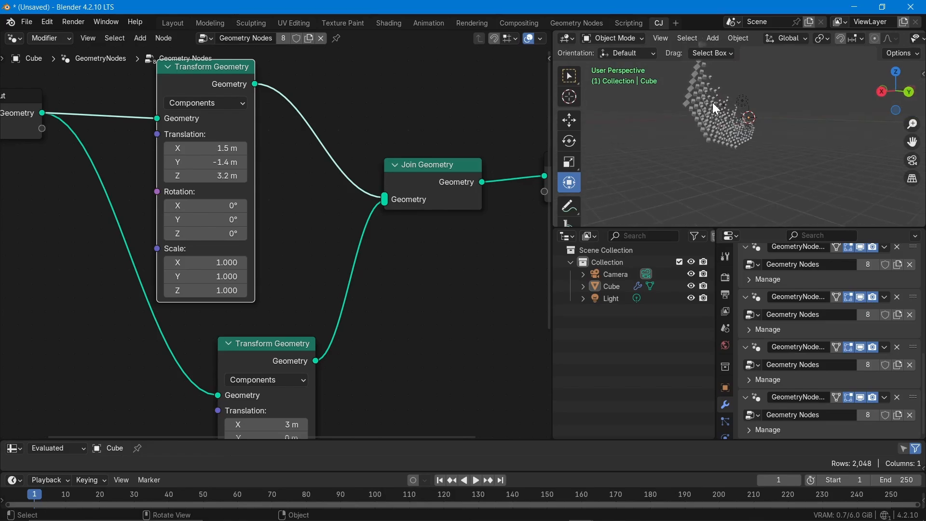
scroll(713, 103, up, 3)
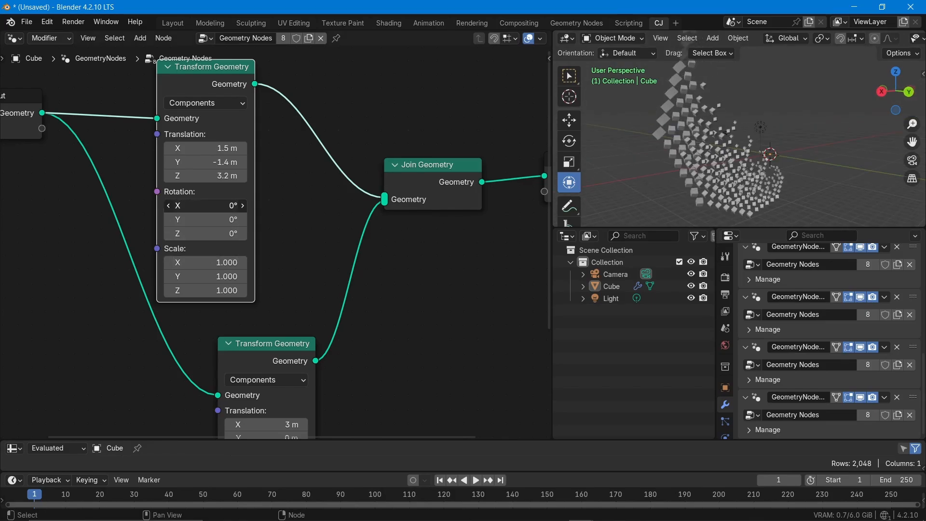
drag(205, 205, 222, 233)
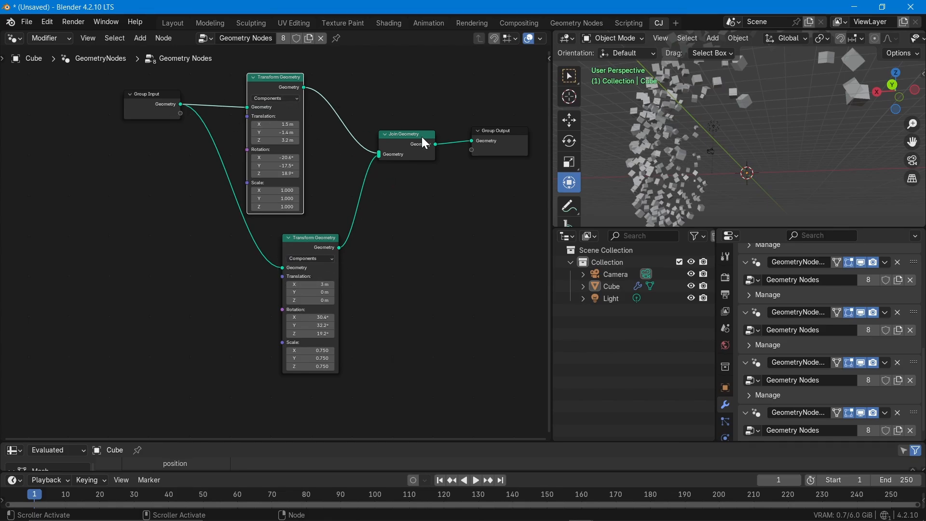
scroll(787, 383, down, 1)
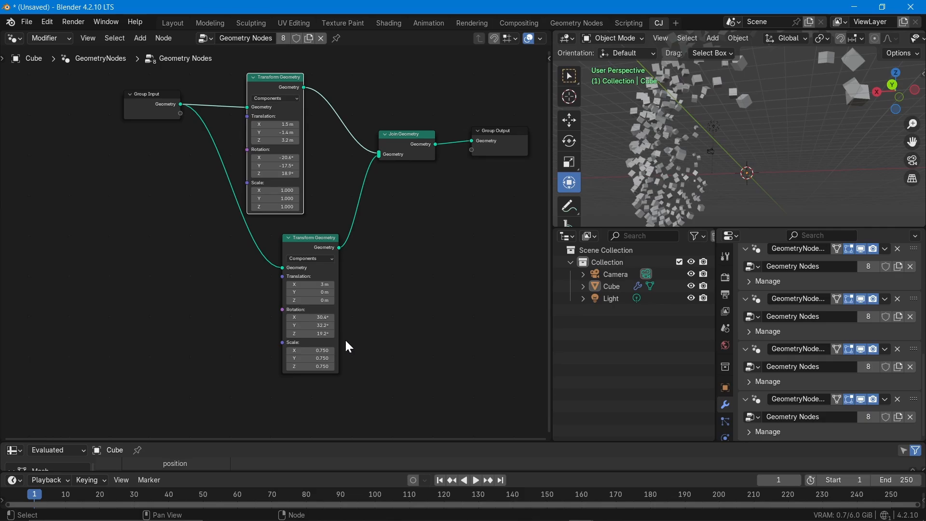
Set the upper Transform Geometry node's rotation to about 21.4° in X, -32.7° in Y and 2.4° in Z.
middle_drag(796, 159, 800, 116)
scroll(205, 247, up, 5)
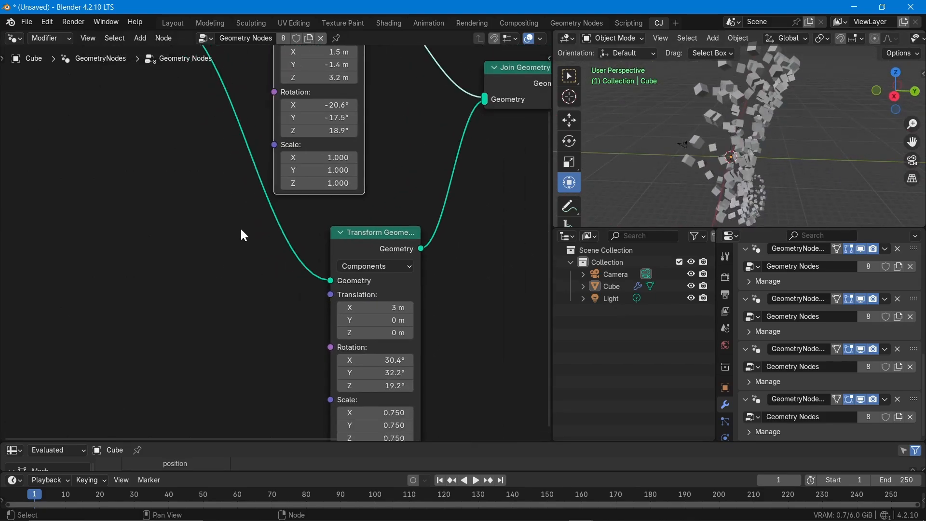
scroll(243, 234, down, 4)
drag(259, 237, 237, 263)
Set the lower Transform Geometry node's X rotation to about 25.5°.
middle_drag(340, 300, 329, 146)
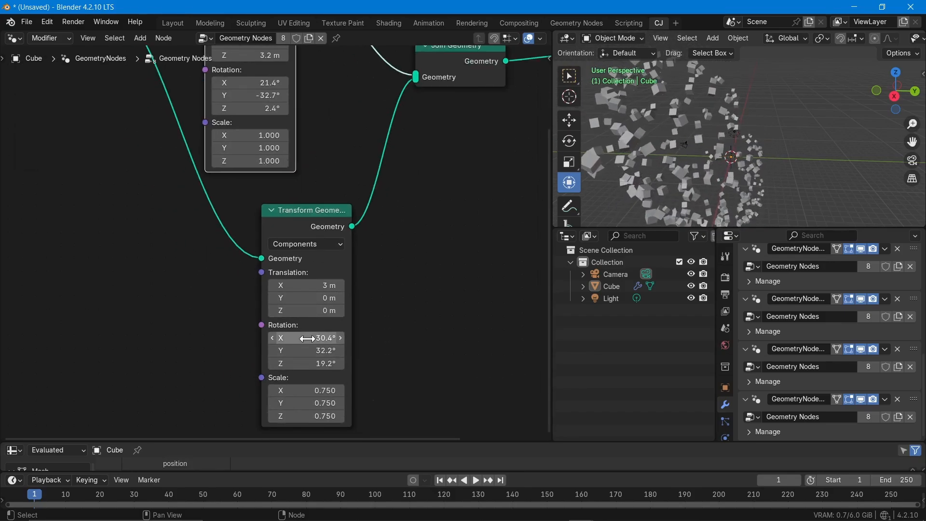
drag(307, 338, 299, 338)
middle_drag(705, 141, 705, 110)
scroll(746, 124, down, 2)
scroll(780, 121, up, 6)
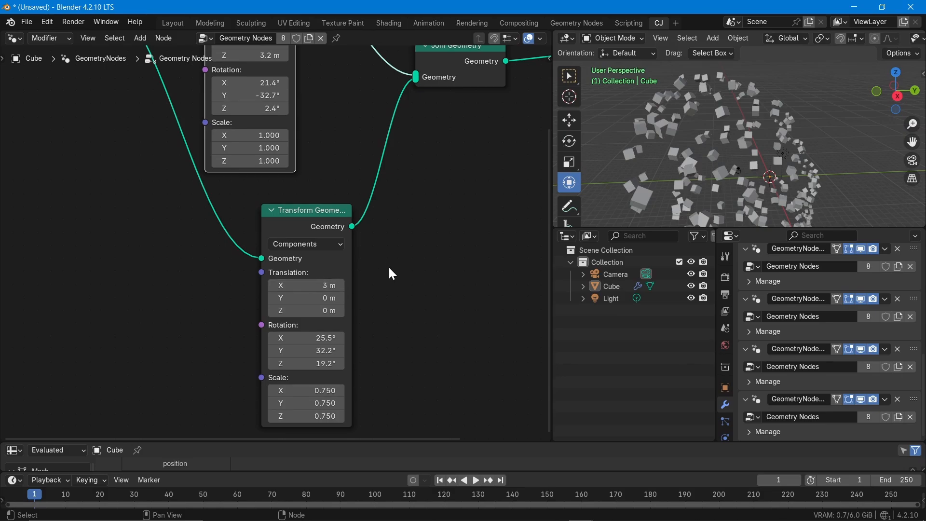
Examine the scattered cube pattern from several angles, together with the node tree and modifier stack that generate it.
middle_drag(428, 188, 378, 300)
scroll(377, 298, down, 1)
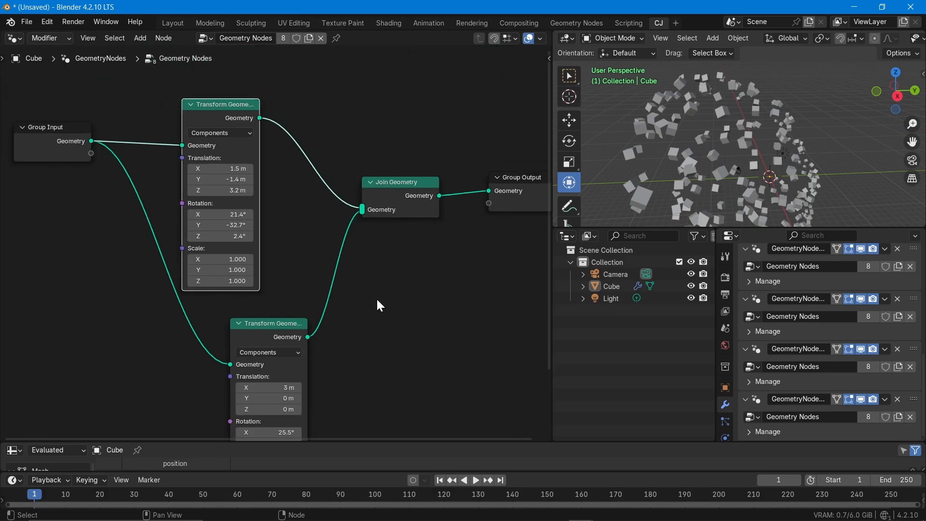
middle_drag(679, 166, 708, 132)
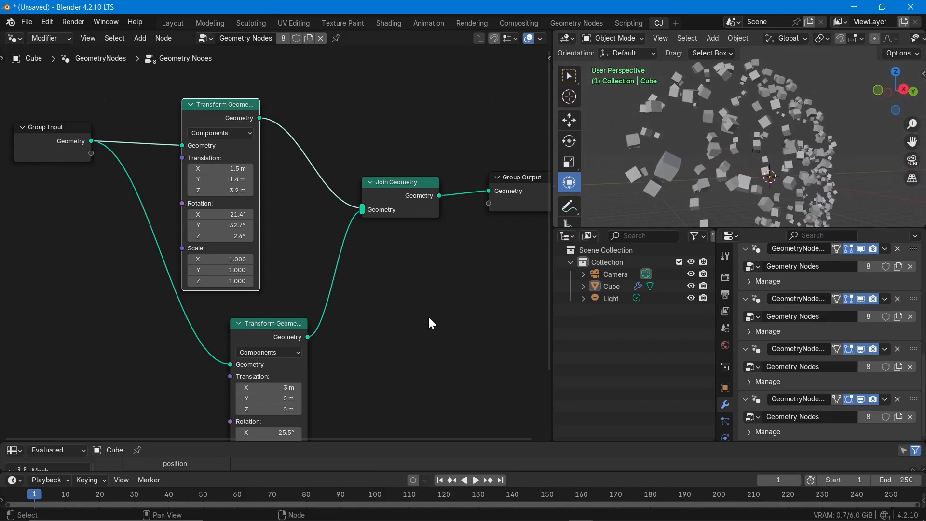
scroll(835, 376, up, 5)
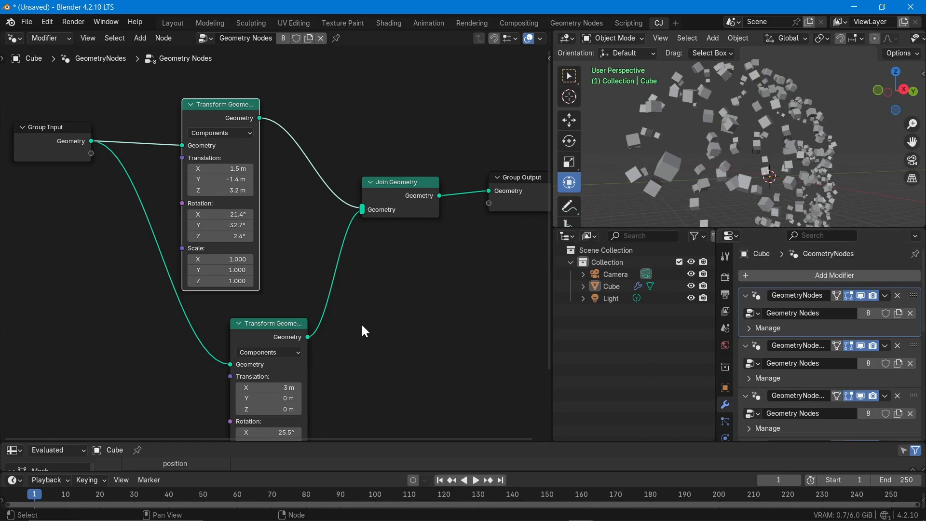
middle_drag(780, 164, 745, 148)
scroll(745, 147, up, 2)
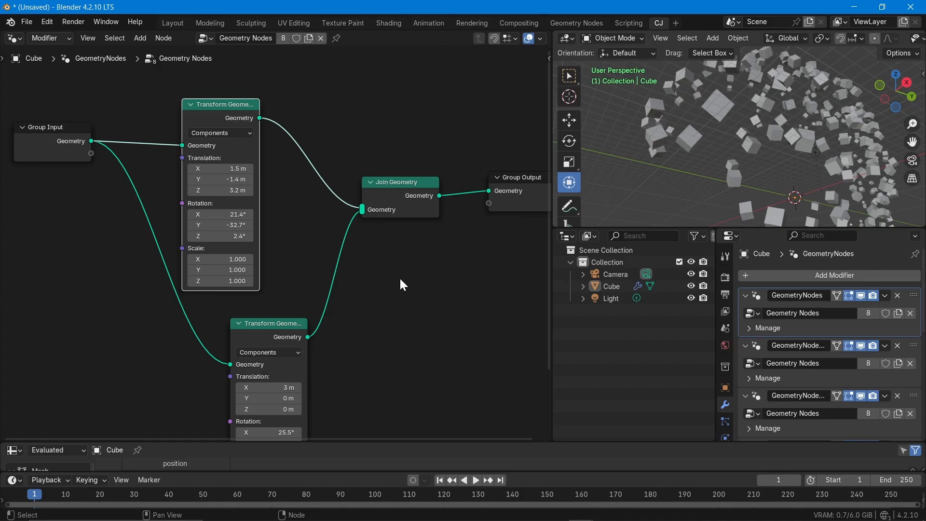
middle_drag(823, 127, 762, 135)
click(425, 322)
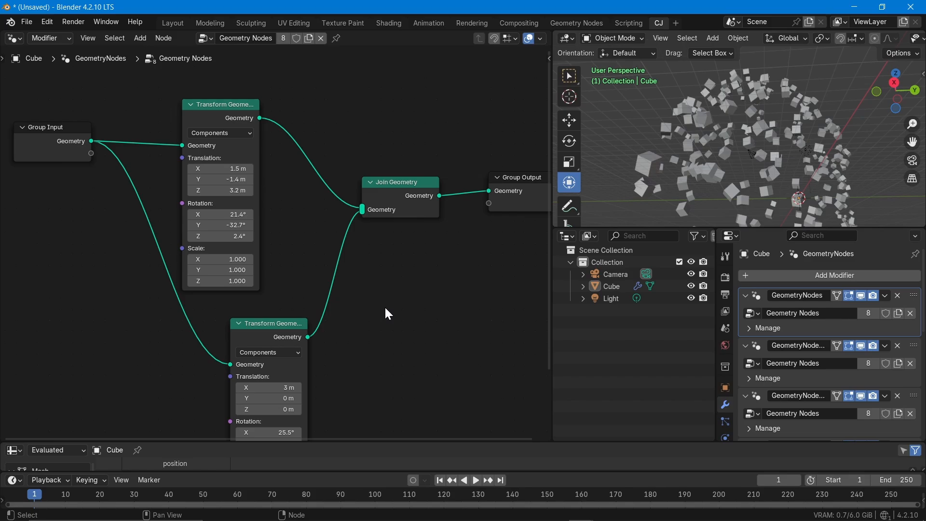
scroll(357, 268, up, 2)
scroll(364, 274, down, 4)
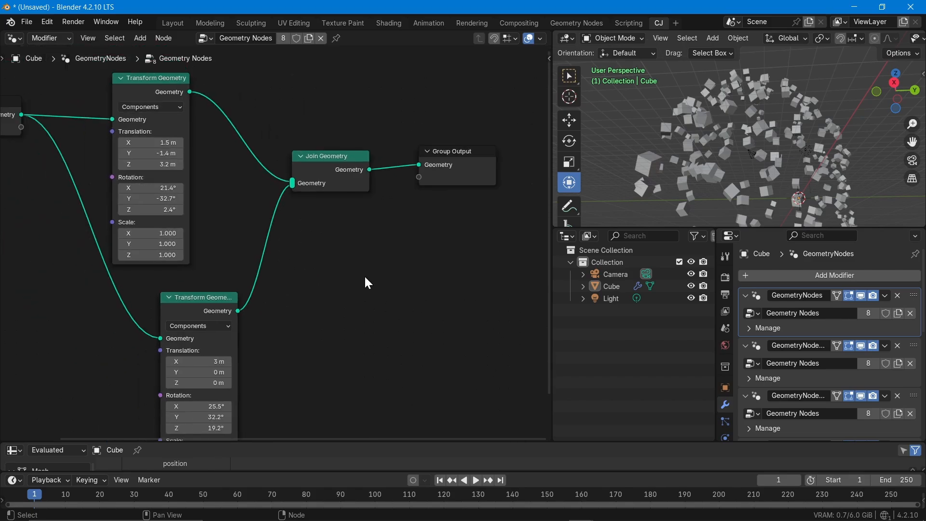